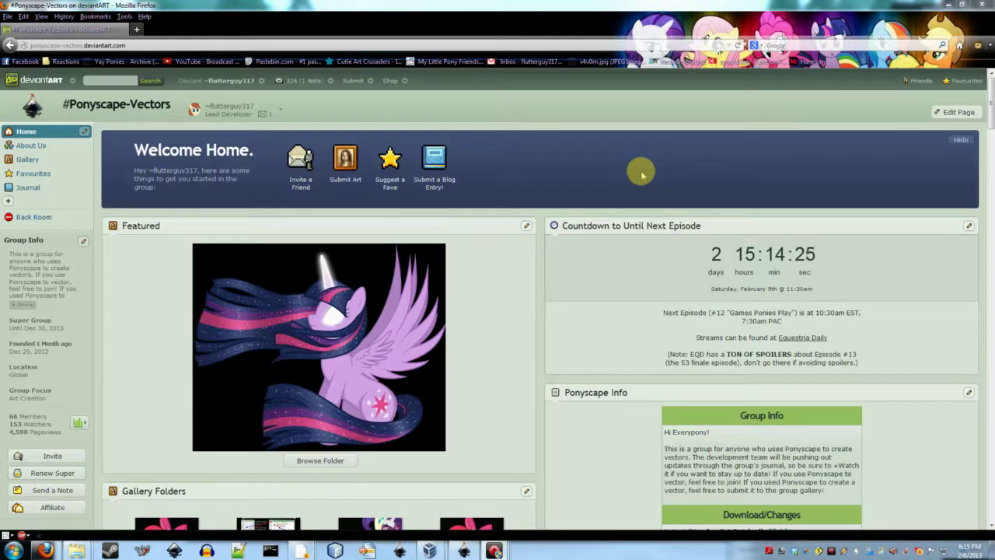
- Scroll the #Ponyscape-Vectors page down to the Ponyscape Info box listing versions 0.1 through 0.4 Patched
scroll(533, 217, "down", 3)
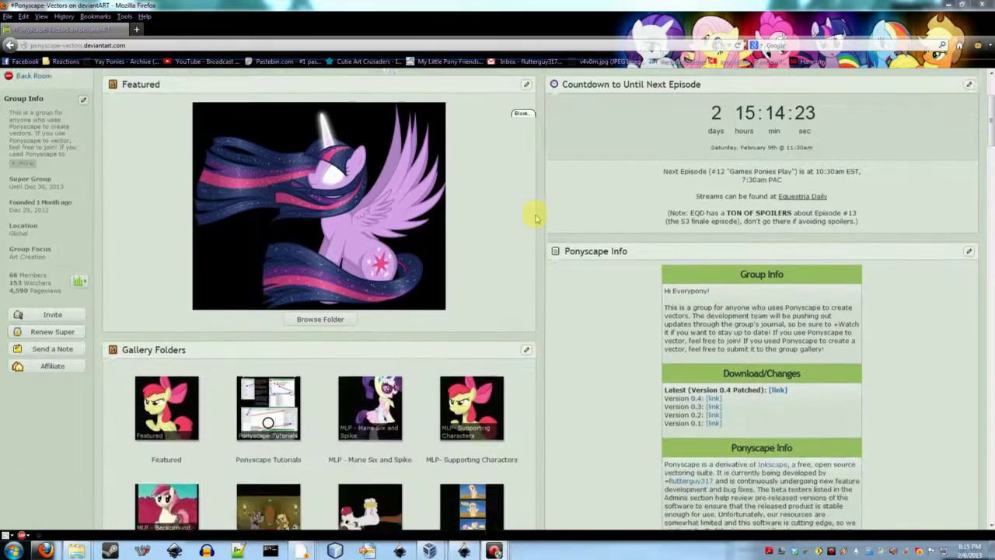
scroll(533, 218, "down", 2)
scroll(532, 217, "up", 5)
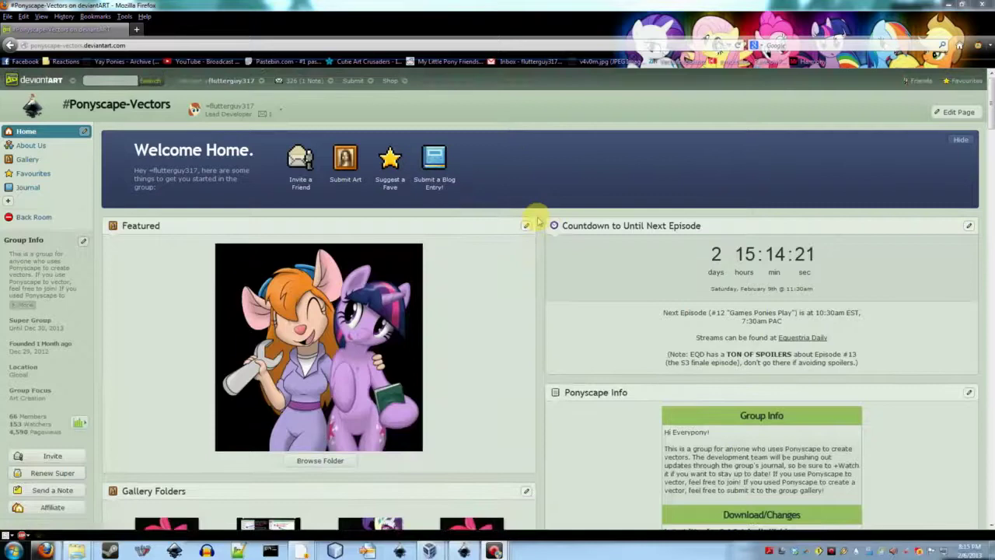
scroll(536, 219, "down", 1)
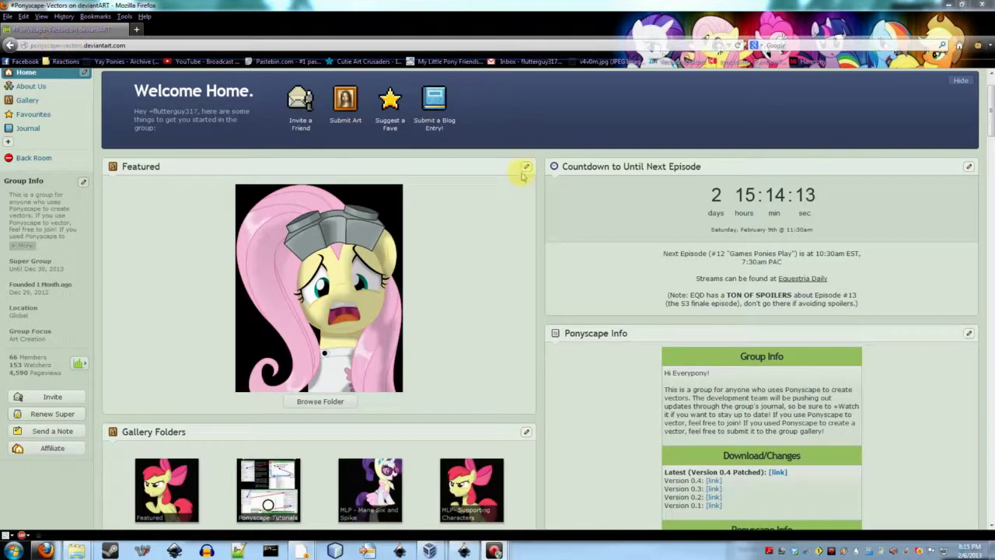
scroll(520, 176, "down", 3)
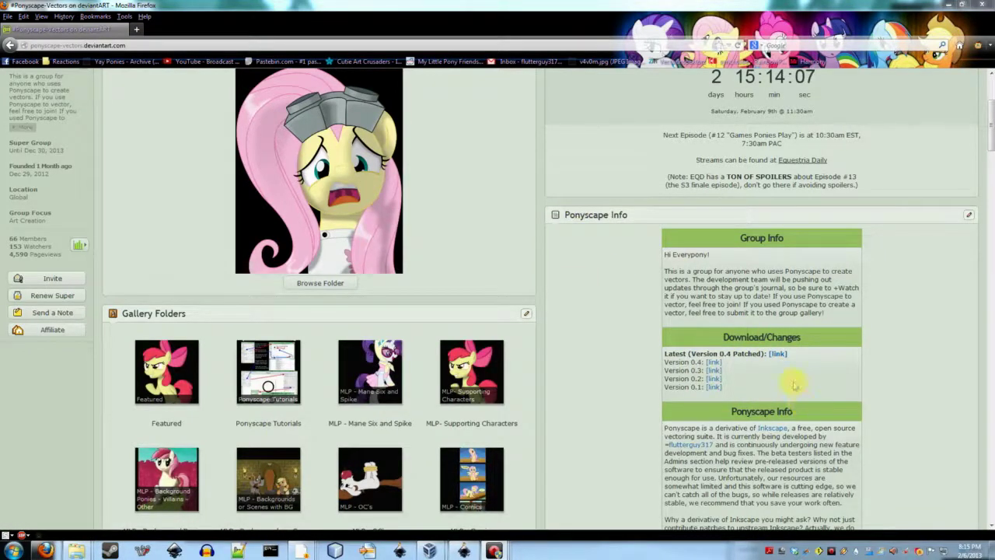
- Open the v0.4 Patched release journal, follow its Windows link, and continue on to MediaFire
left_click(778, 353)
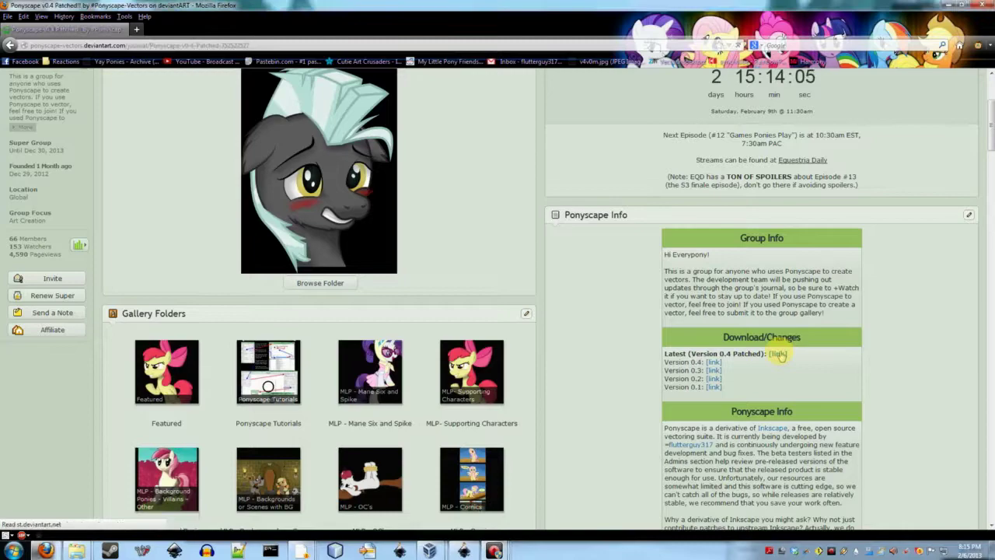
scroll(245, 241, "down", 5)
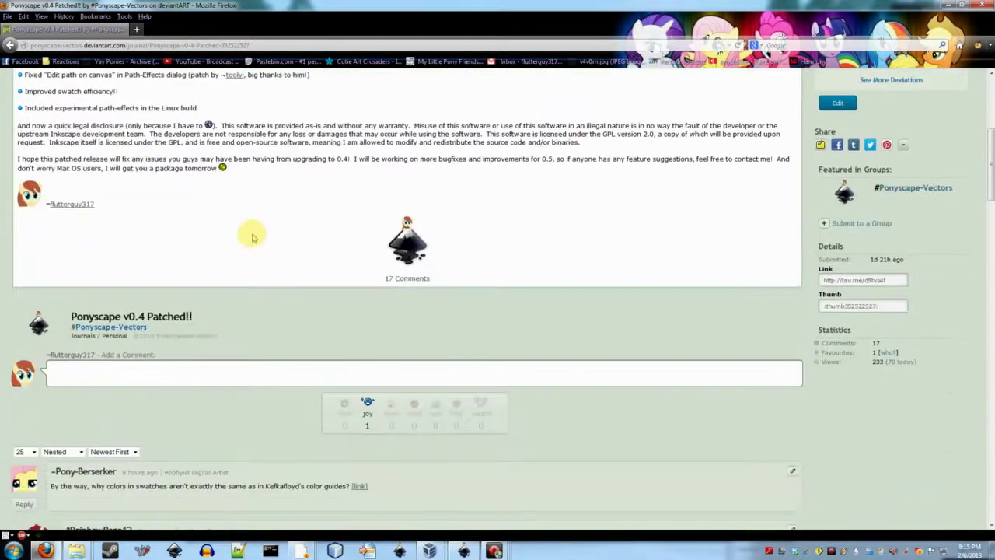
scroll(245, 241, "up", 5)
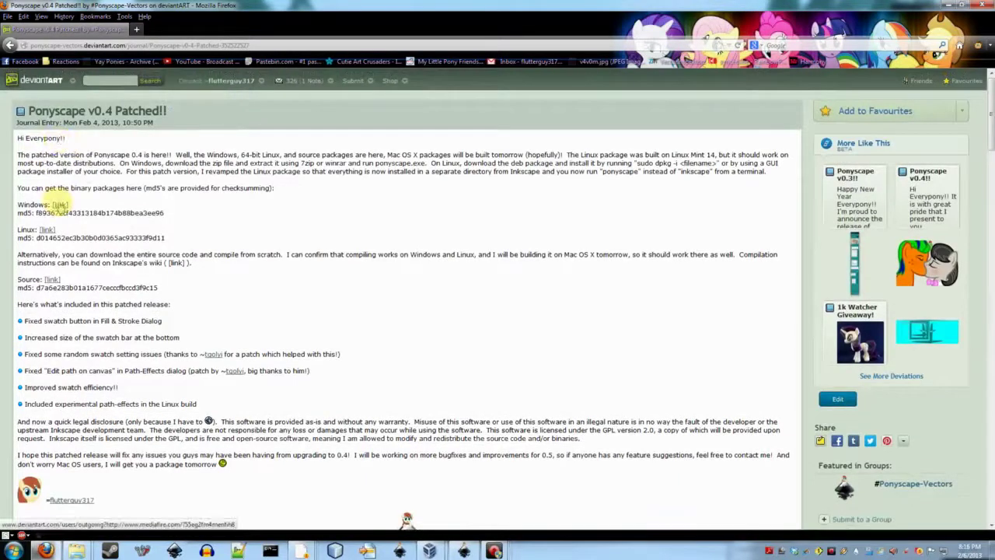
left_click(59, 205)
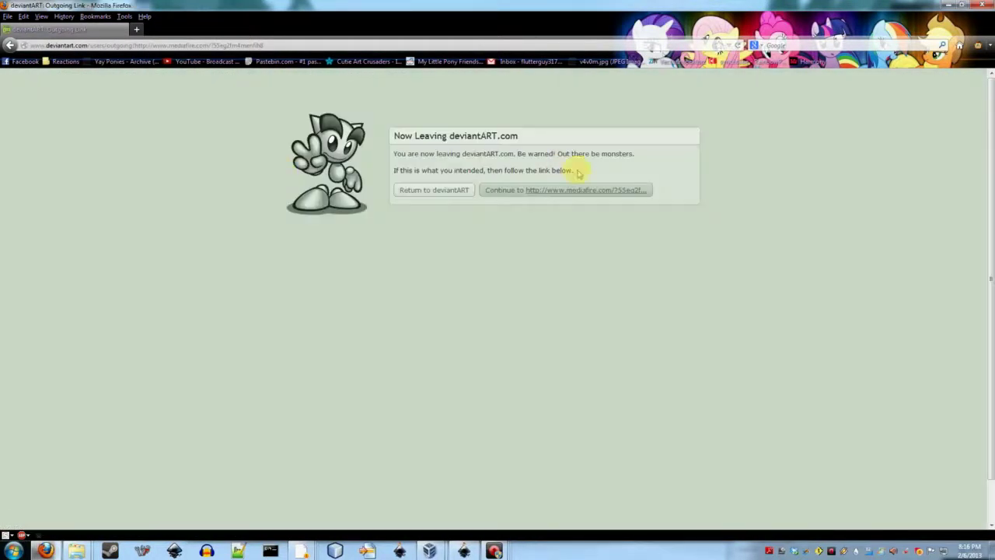
left_click(581, 191)
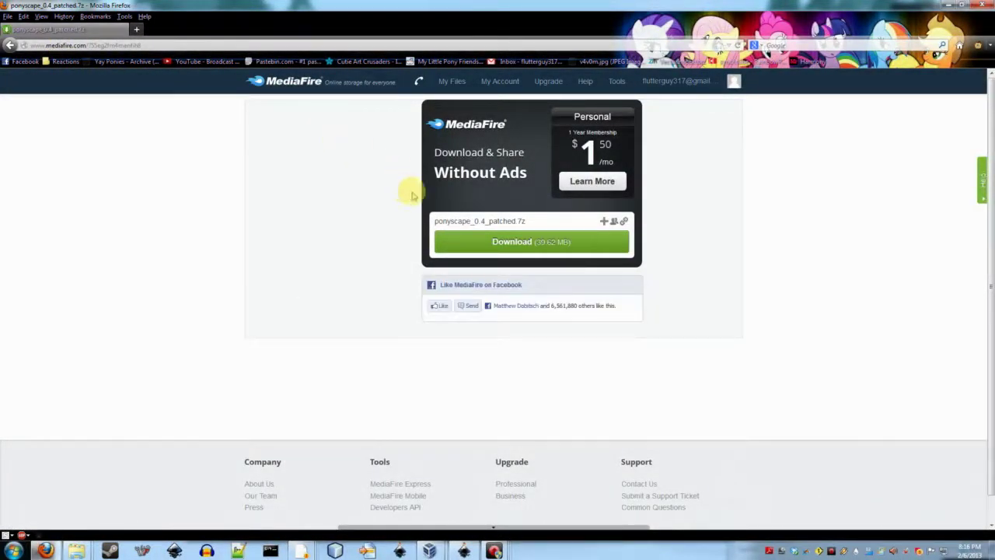
- Download ponyscape_0.4_patched.7z from MediaFire and save the file to disk
left_click(501, 248)
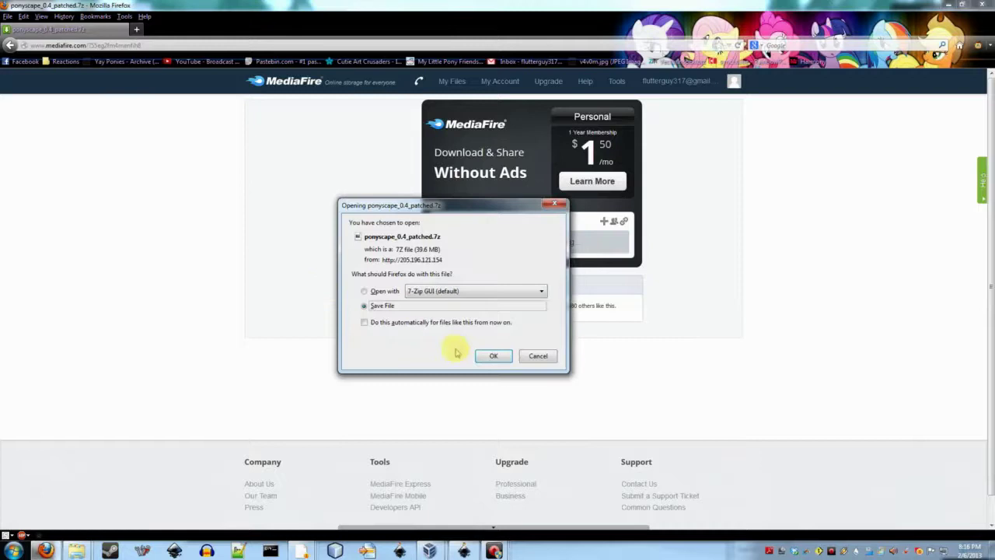
left_click(494, 356)
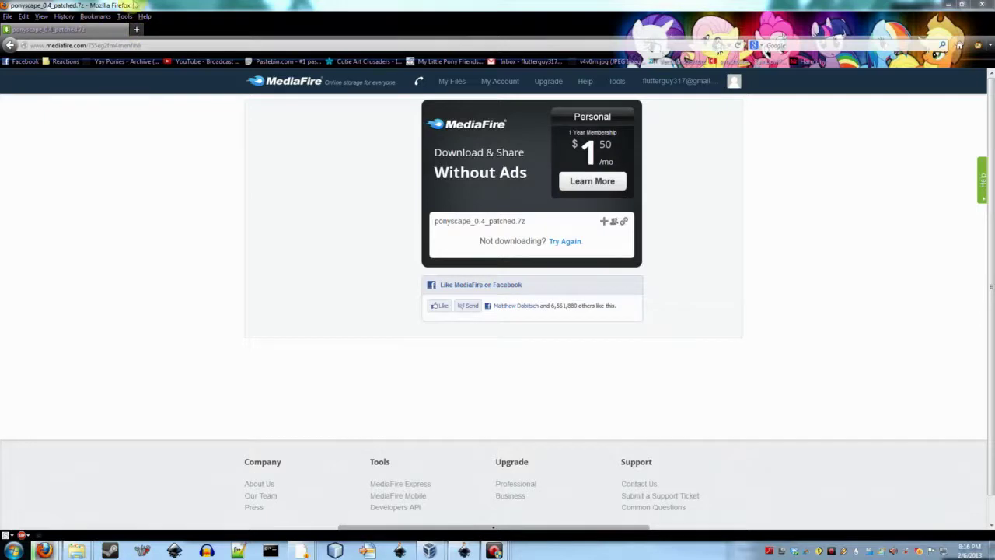
- In a new tab, search Google for '7 zip' and open the 7-zip.org homepage
left_click(136, 31)
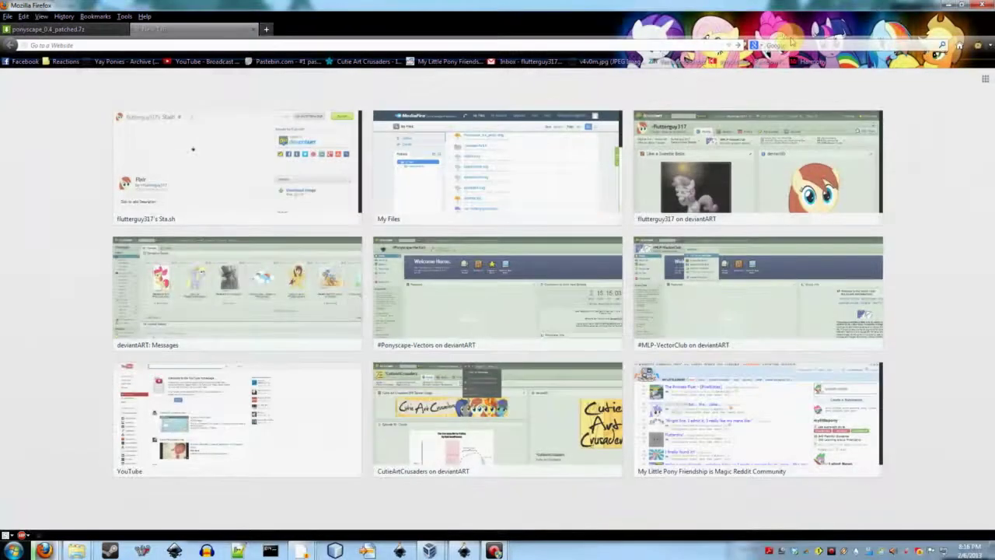
left_click(794, 45)
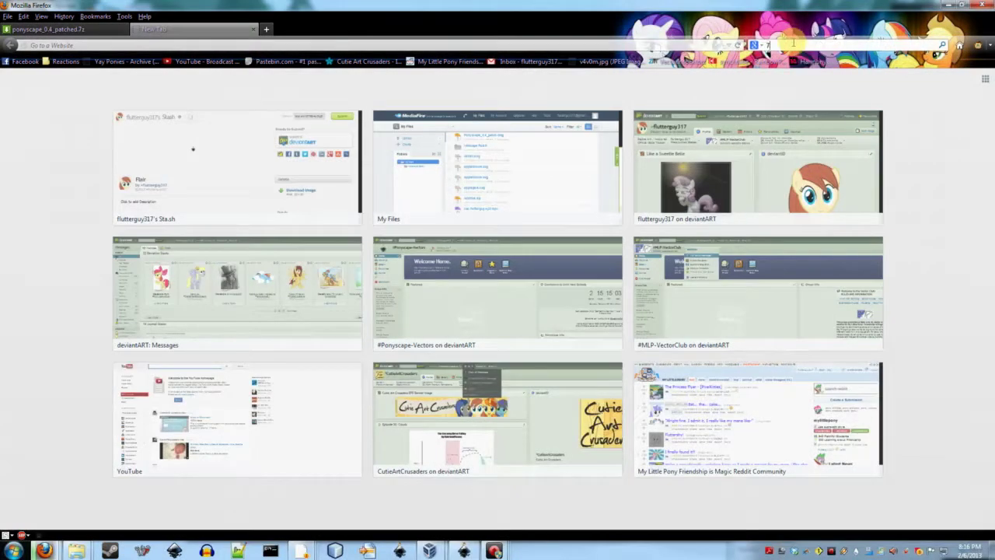
type("7")
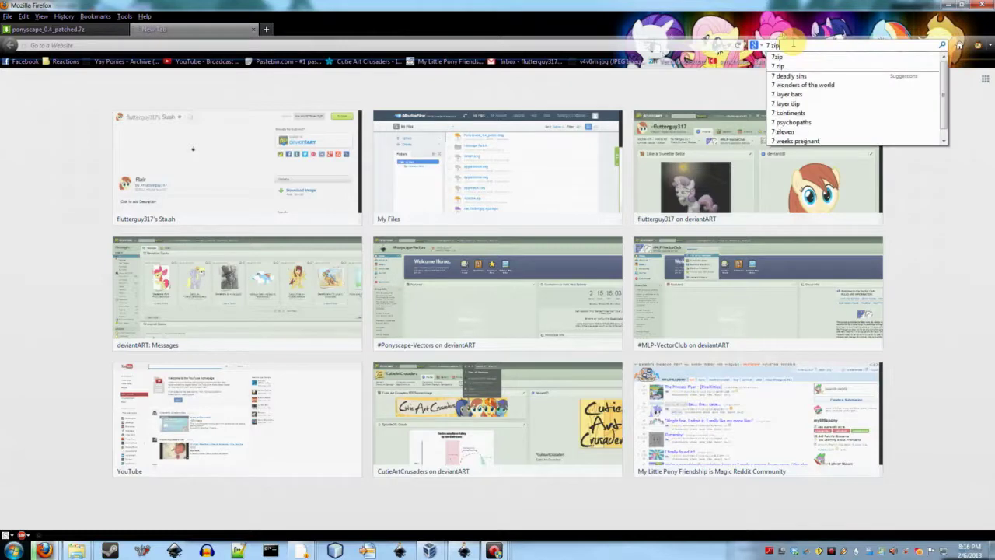
type(" zip")
key("Return")
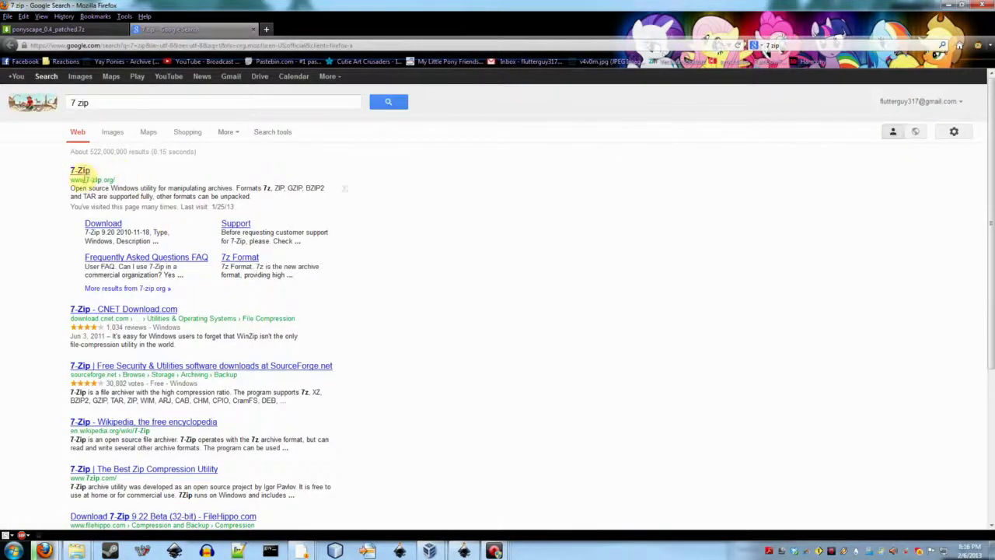
left_click(80, 170)
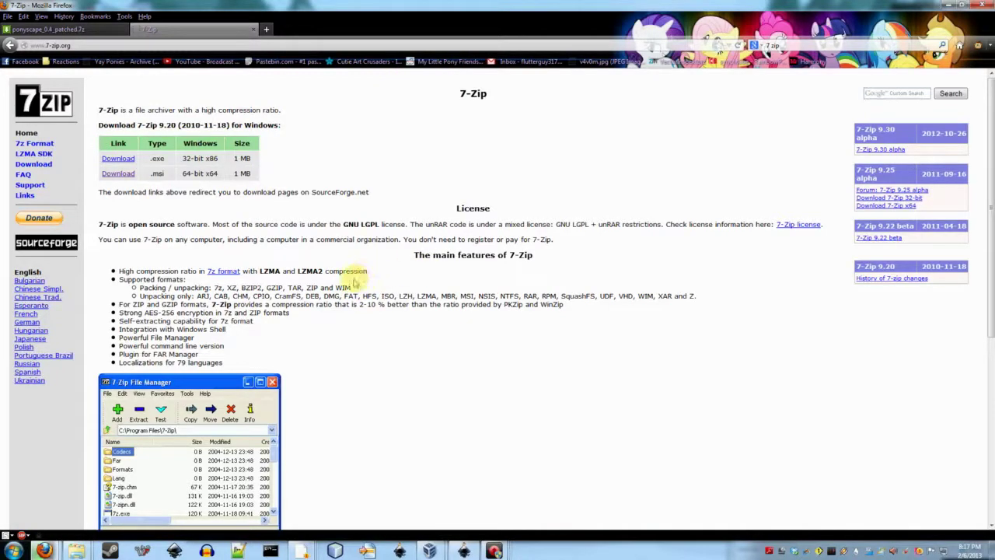
- Browse the 7-zip.org page, then show the Firefox Downloads list with the completed 39.6 MB archive
scroll(351, 278, "down", 2)
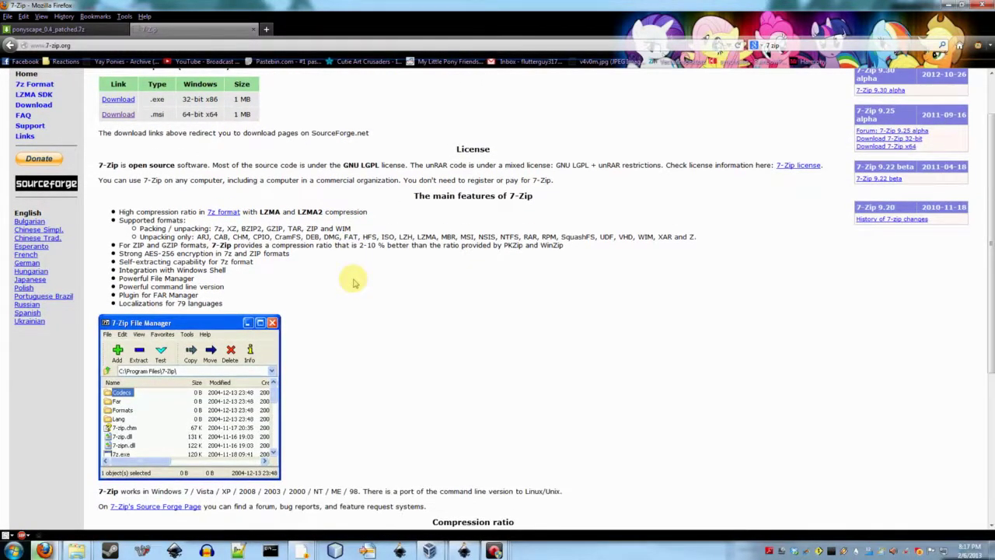
scroll(352, 282, "down", 5)
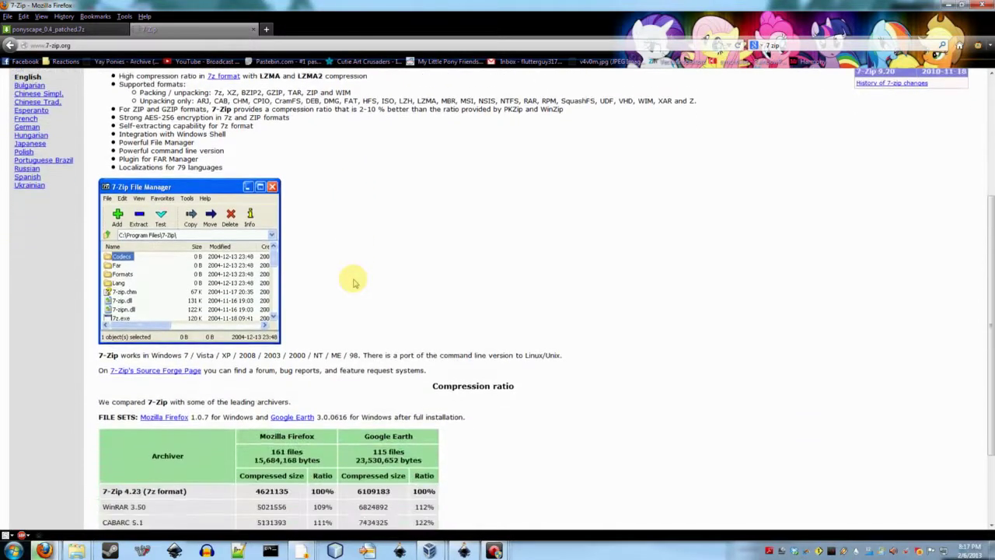
scroll(352, 282, "down", 1)
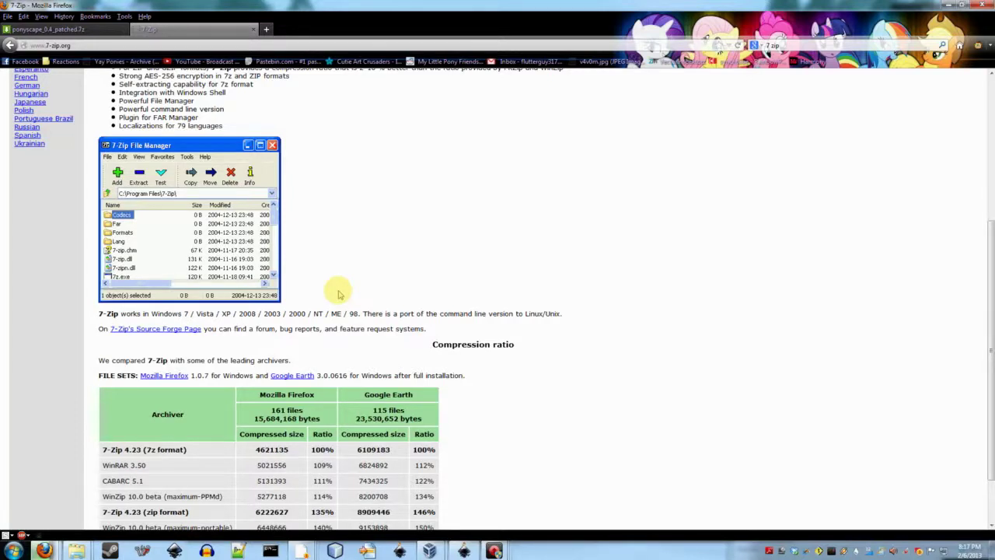
scroll(536, 252, "up", 5)
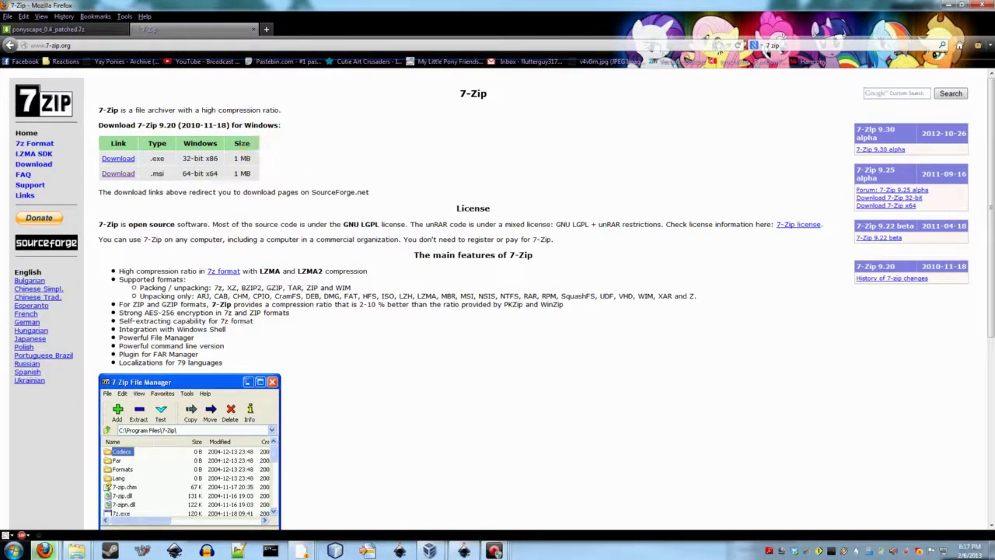
key("ctrl+shift+y")
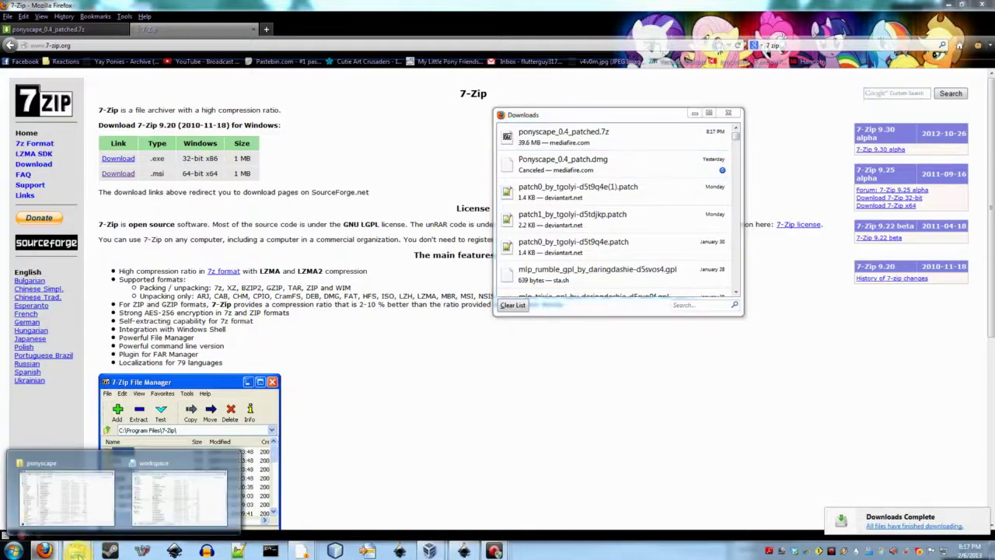
- Open the Downloads folder in a new Explorer window
middle_click(77, 550)
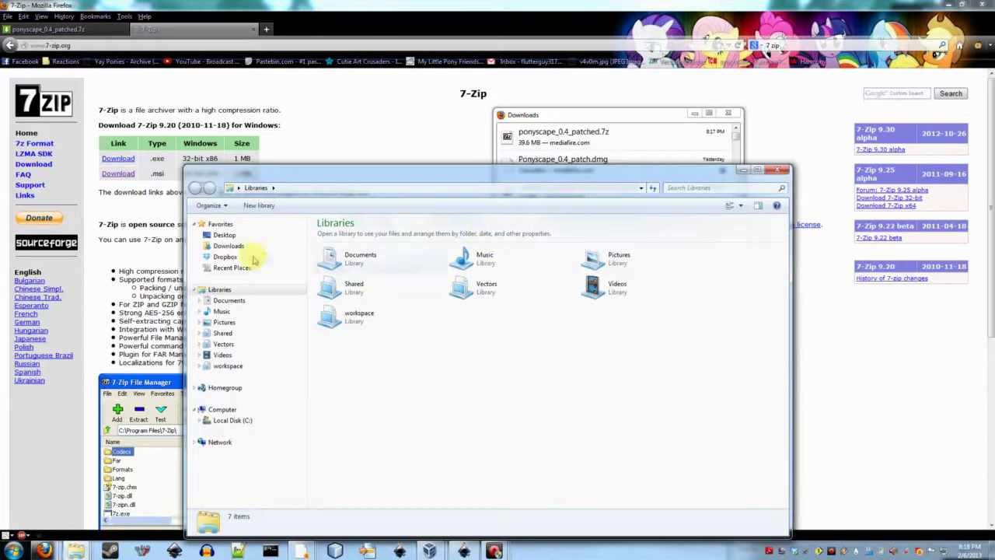
left_click(228, 246)
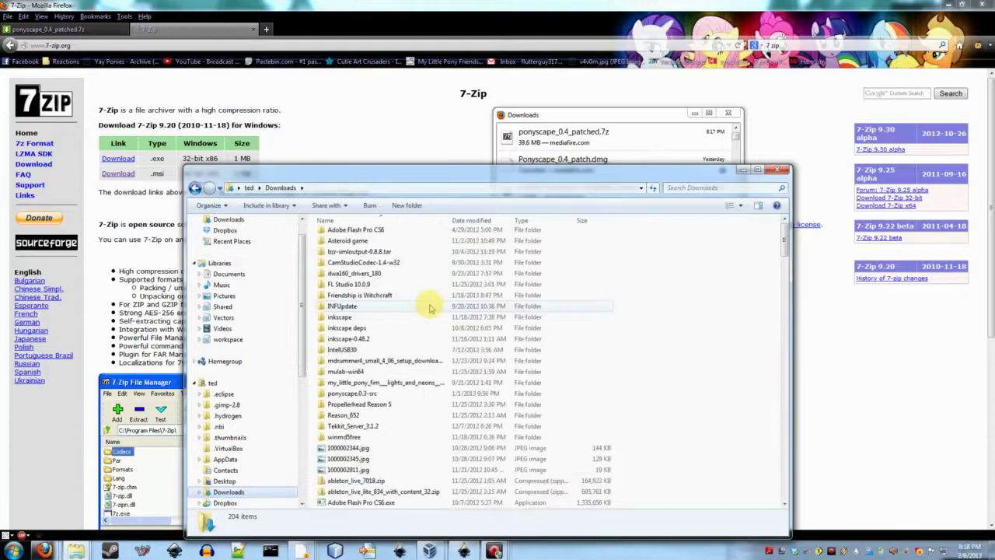
scroll(430, 309, "down", 20)
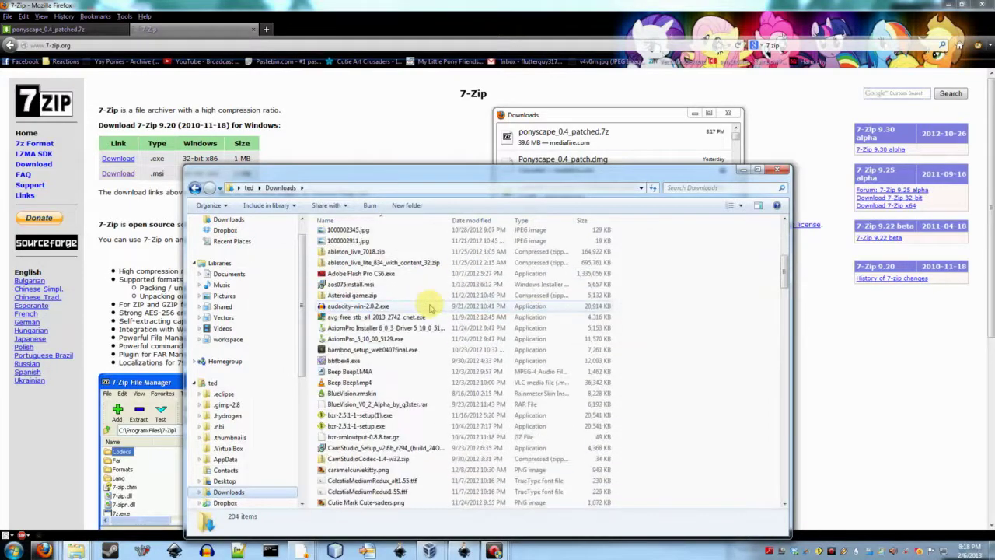
scroll(429, 308, "down", 20)
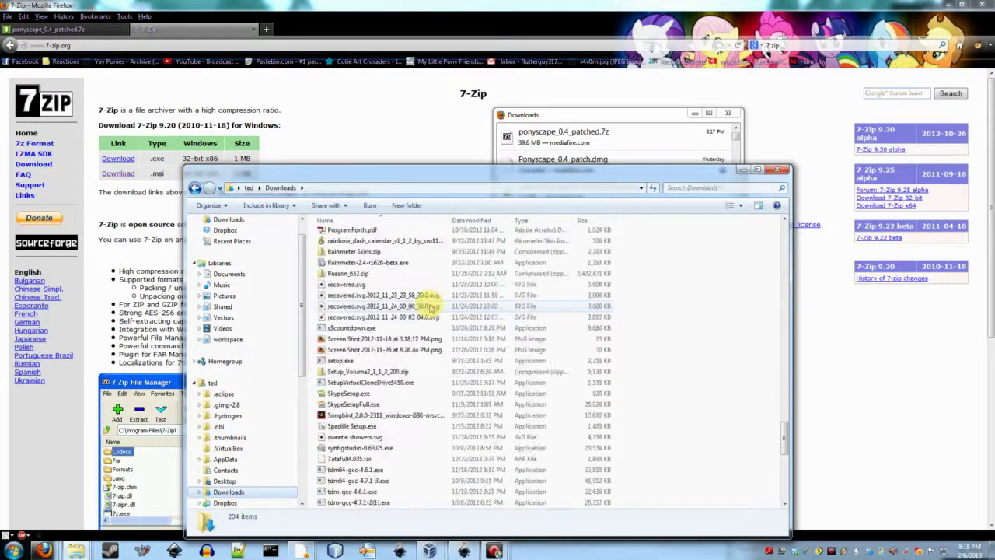
scroll(430, 308, "down", 3)
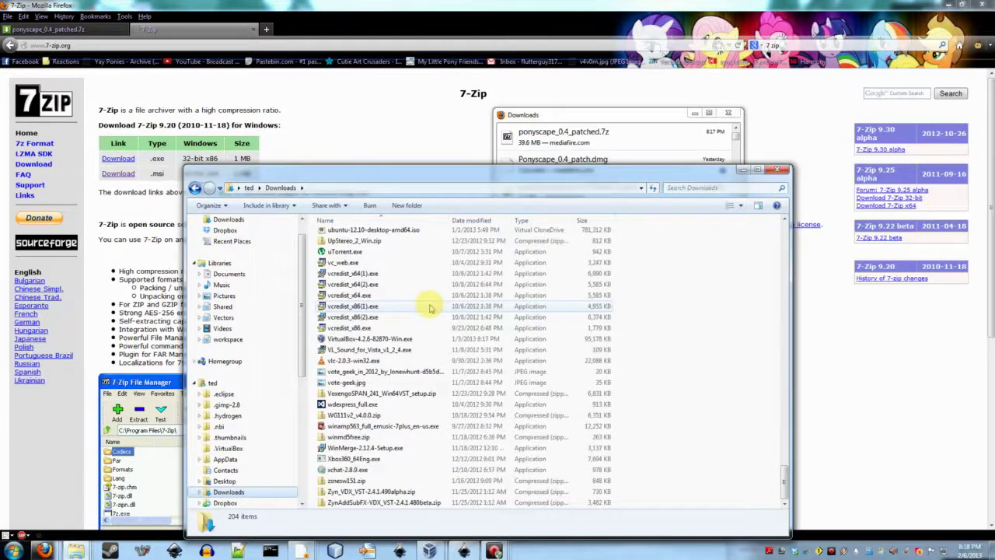
scroll(373, 354, "up", 13)
- Select the 40,571 KB ponyscape_0.4_patched.7z archive in the Downloads list
left_click(376, 353)
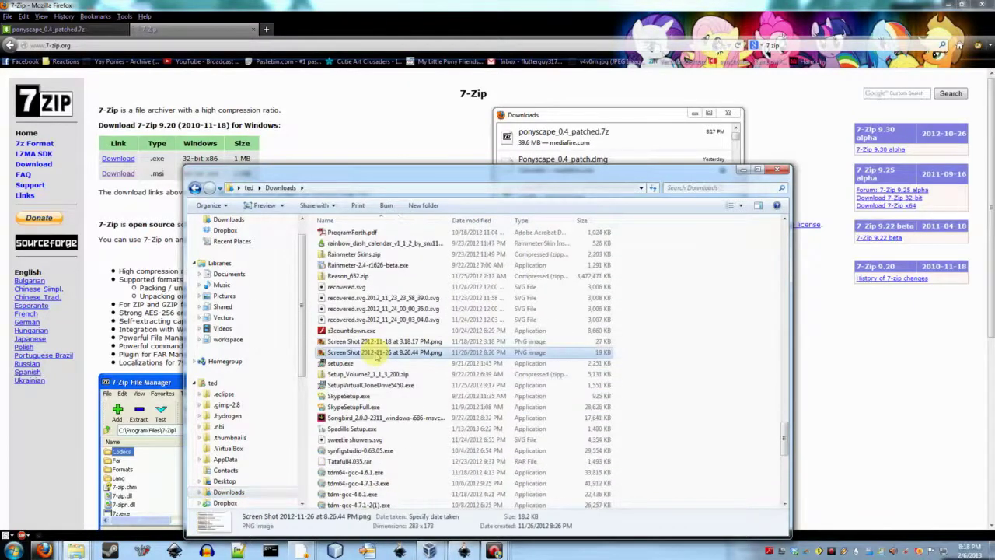
key("Home")
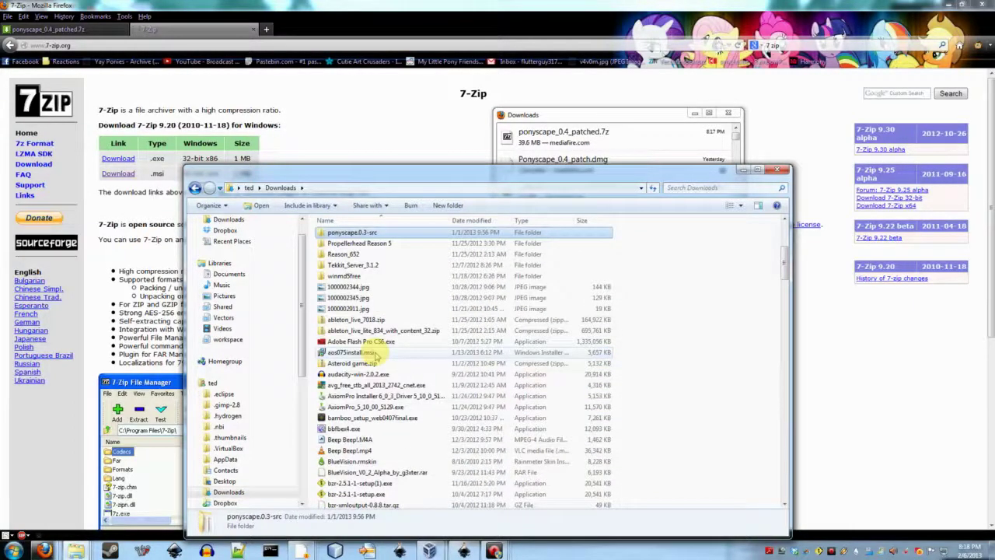
scroll(376, 354, "down", 10)
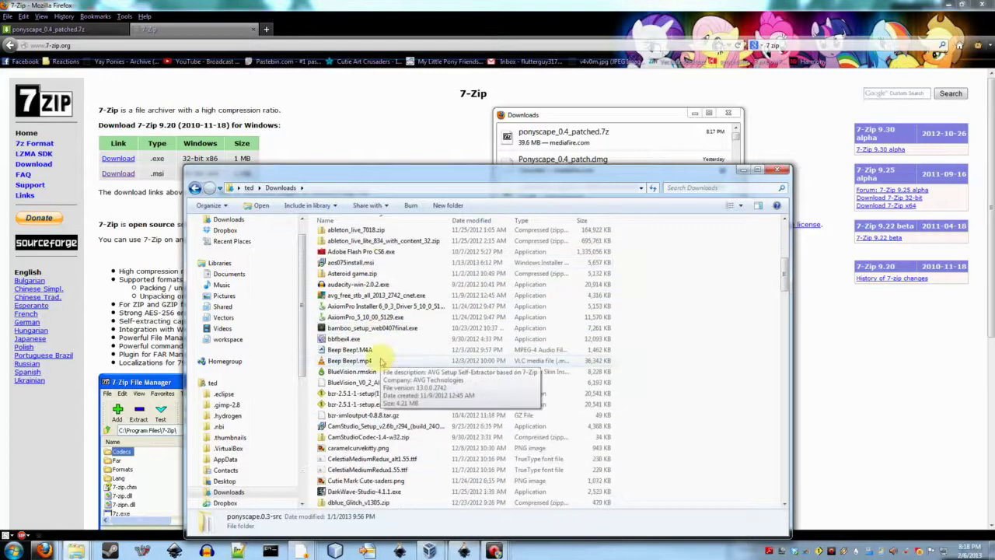
scroll(381, 363, "down", 8)
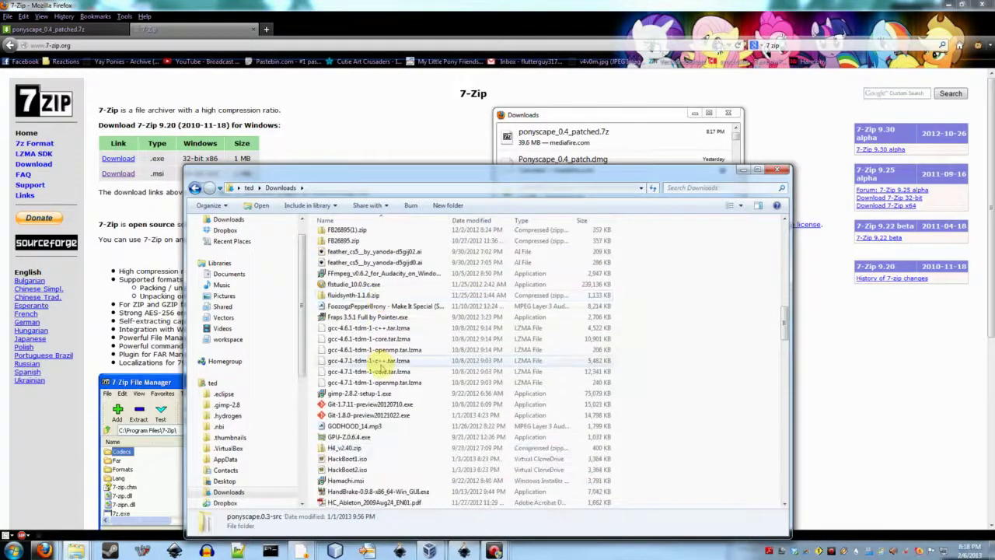
scroll(380, 368, "down", 12)
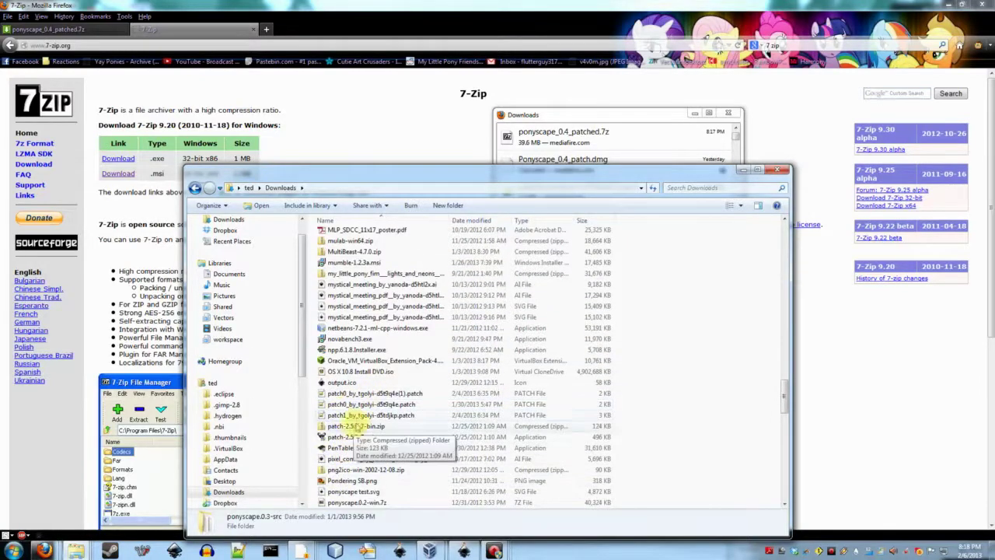
scroll(365, 455, "down", 3)
scroll(365, 447, "down", 1)
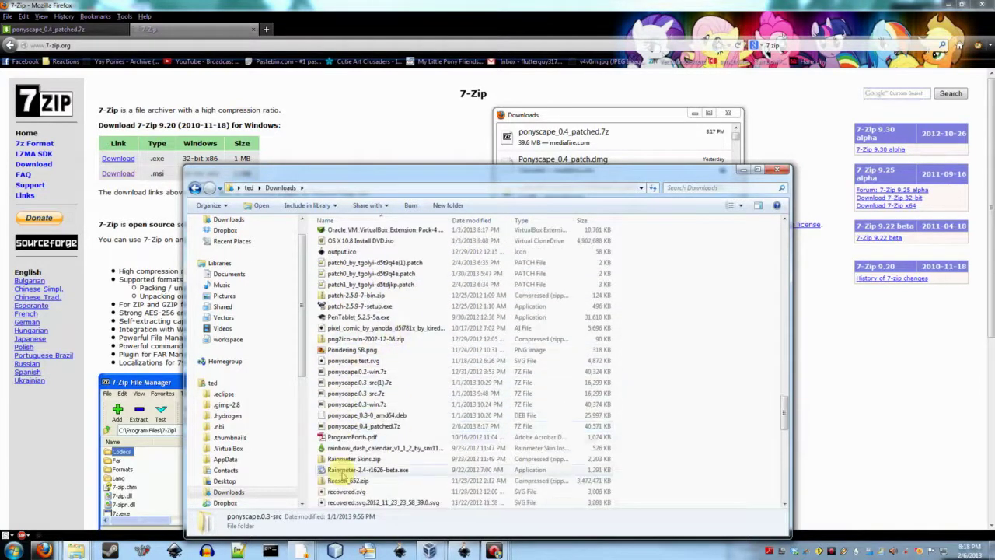
left_click(370, 429)
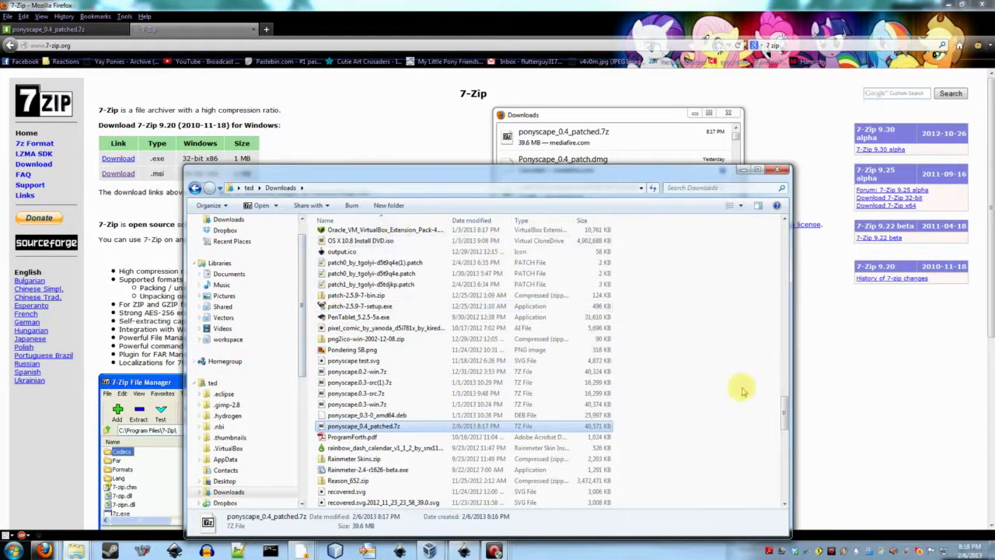
- Create 'New folder' in Downloads, open it, and paste ponyscape_0.4_patched.7z inside
right_click(683, 393)
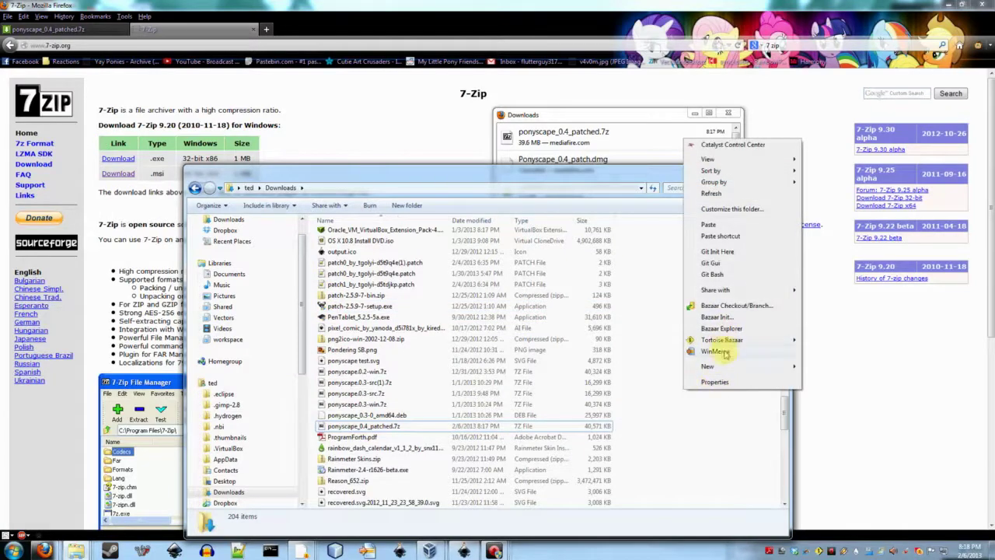
mouse_move(732, 368)
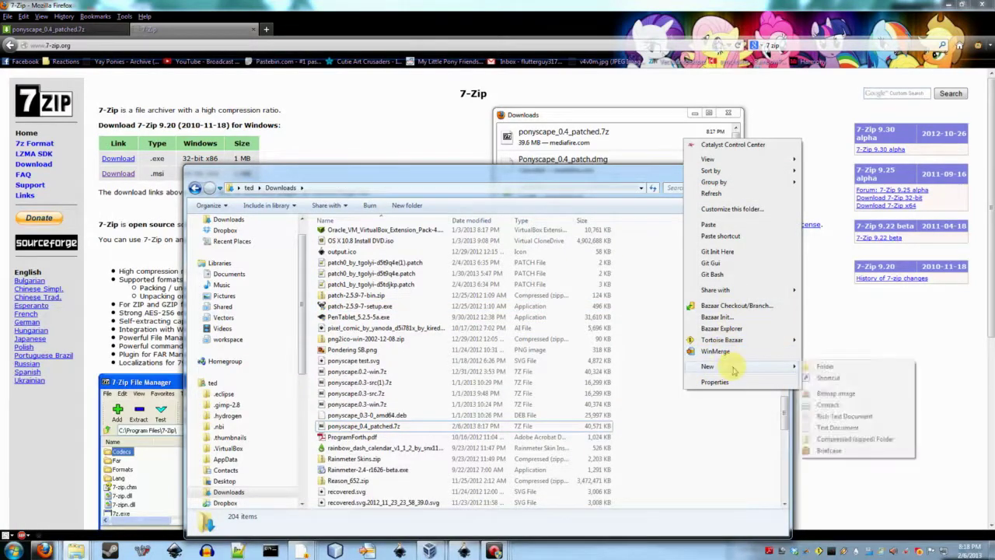
left_click(809, 368)
key("Return")
key("Return")
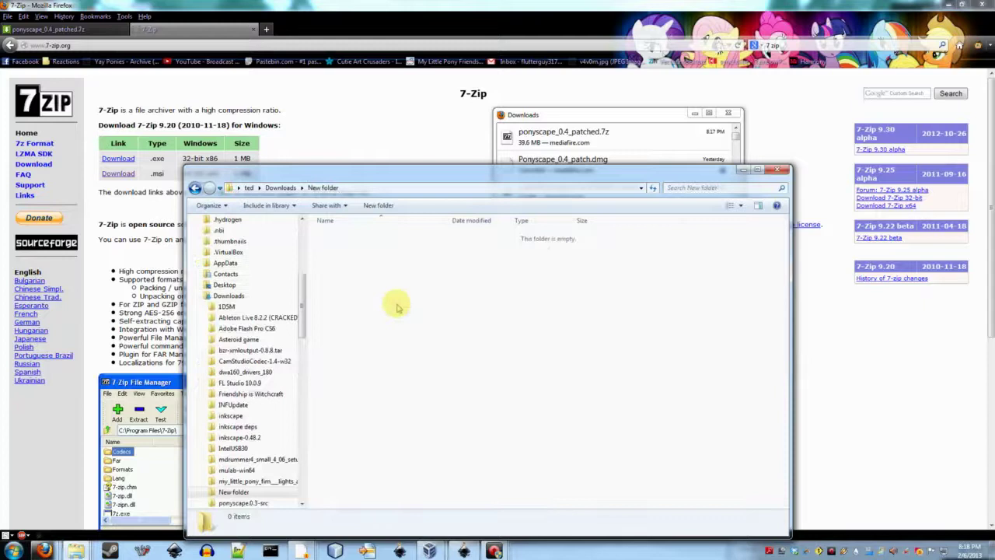
key("ctrl+v")
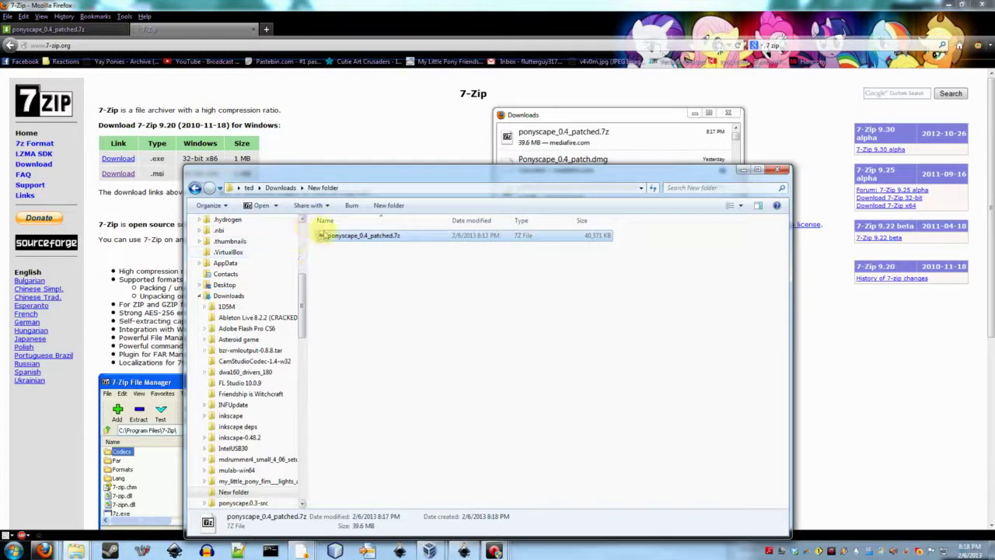
- Extract ponyscape_0.4_patched.7z with 7-Zip into a ponyscape_0.4_patched folder
right_click(330, 236)
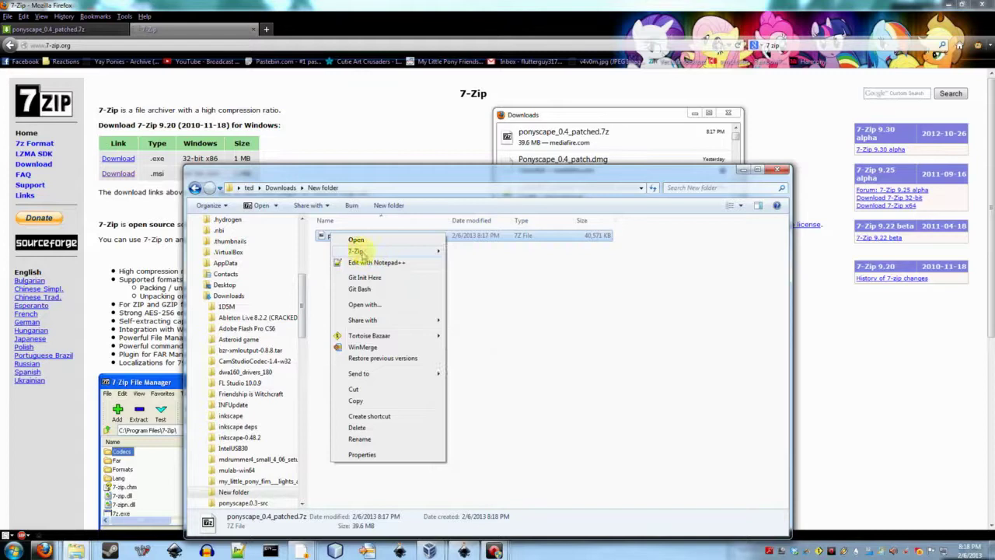
mouse_move(360, 259)
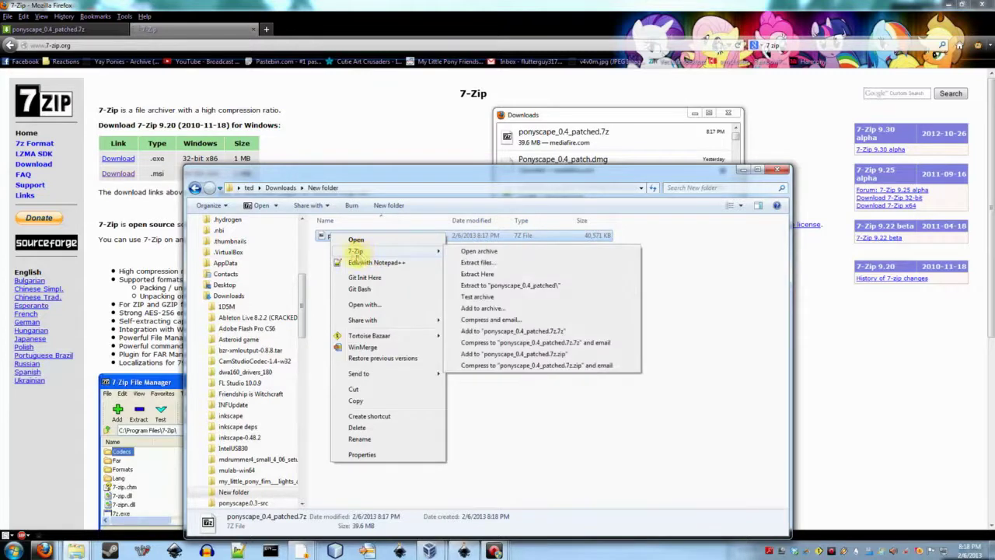
left_click(554, 286)
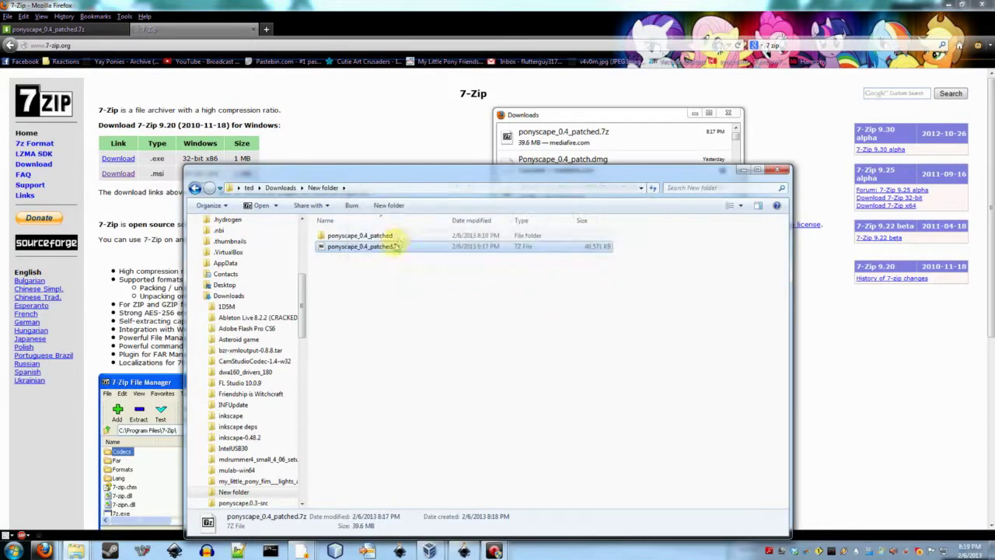
- Open ponyscape_0.4_patched, then its ponyscape subfolder, and select ponyscape.exe
left_click(343, 240)
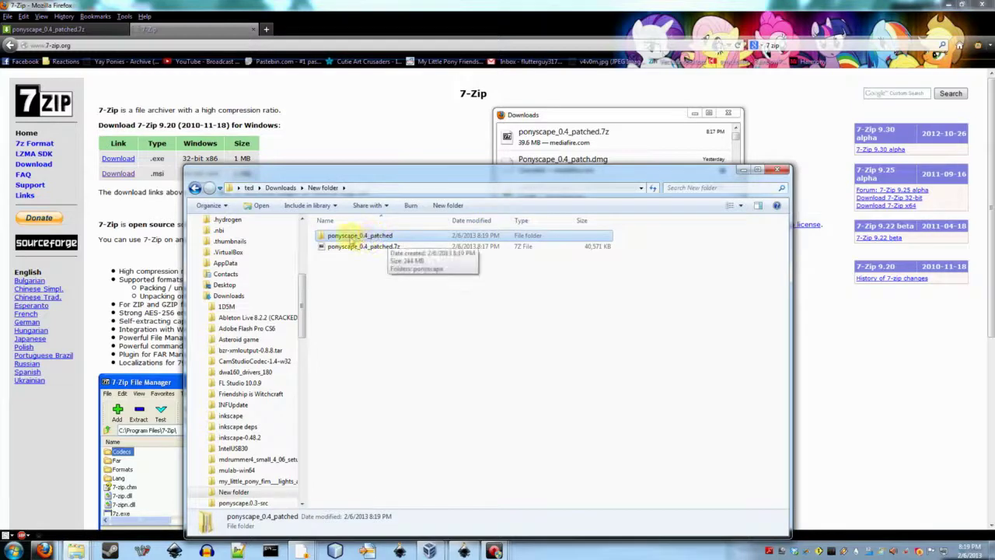
double_click(349, 241)
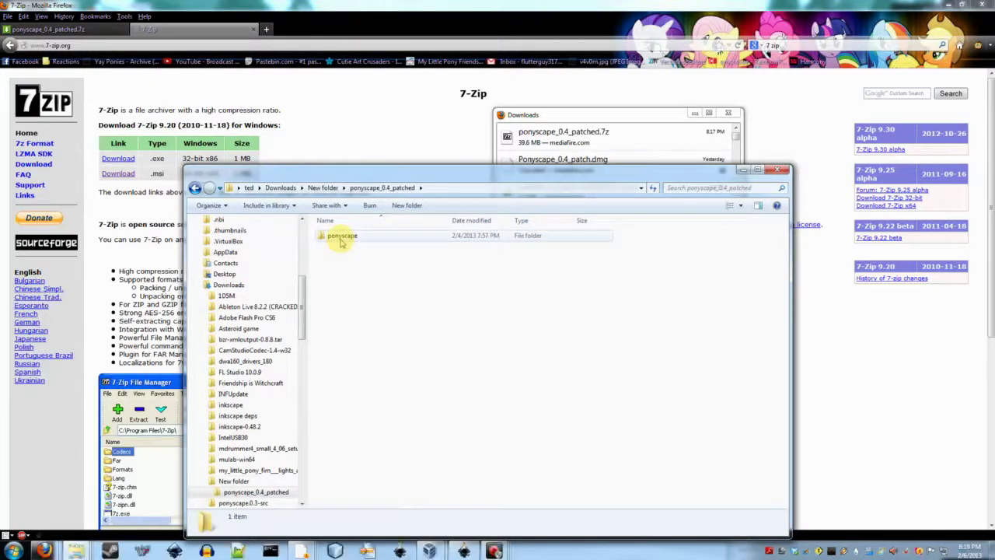
double_click(342, 238)
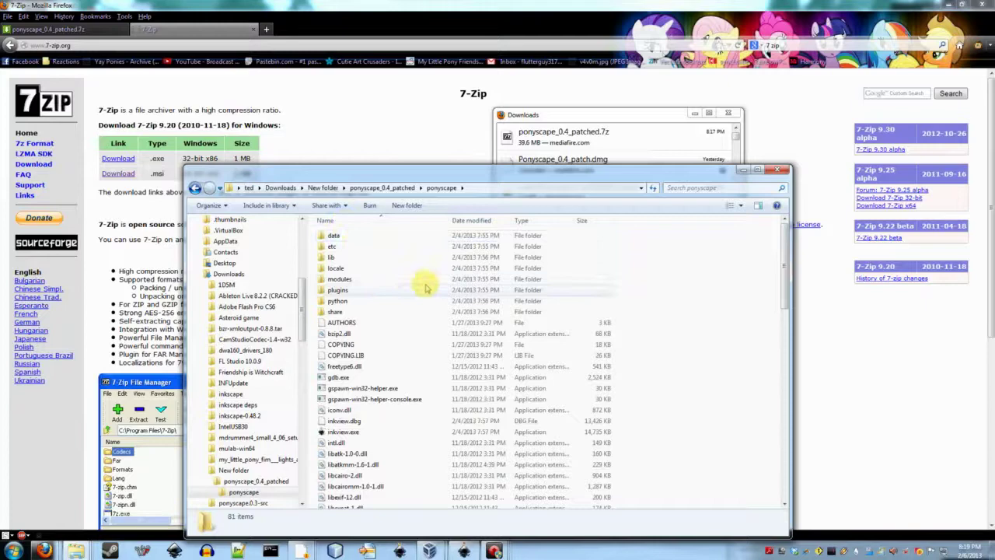
scroll(350, 299, "down", 4)
scroll(344, 291, "down", 8)
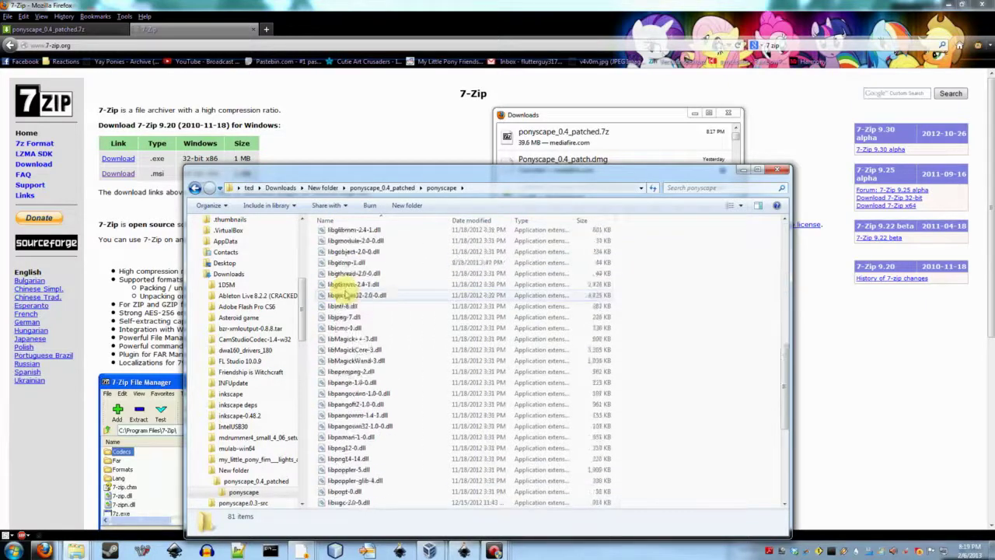
left_click(349, 448)
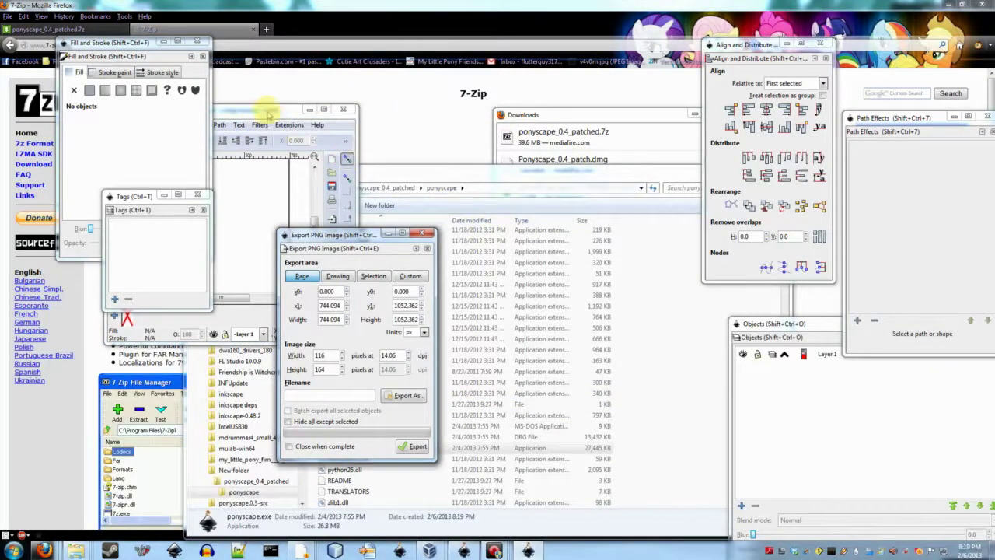
- Move the New document 1 window to the upper right and bring Explorer back forward
left_click_drag(269, 113, 693, 53)
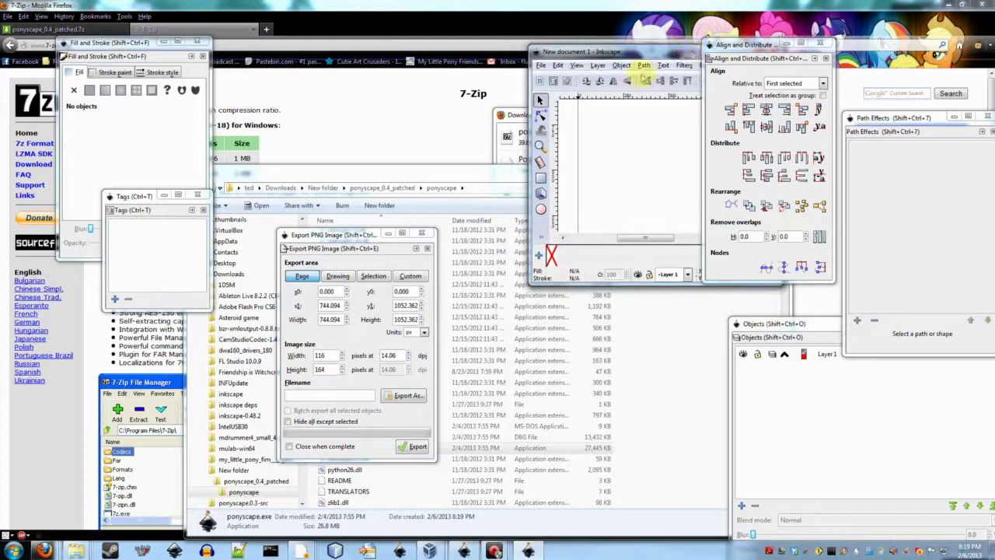
left_click(422, 174)
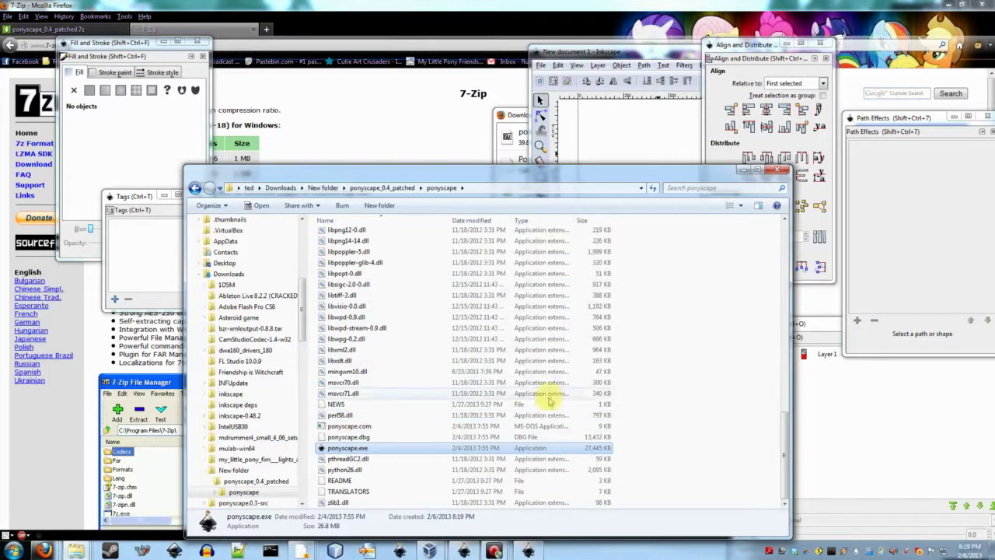
scroll(467, 405, "up", 15)
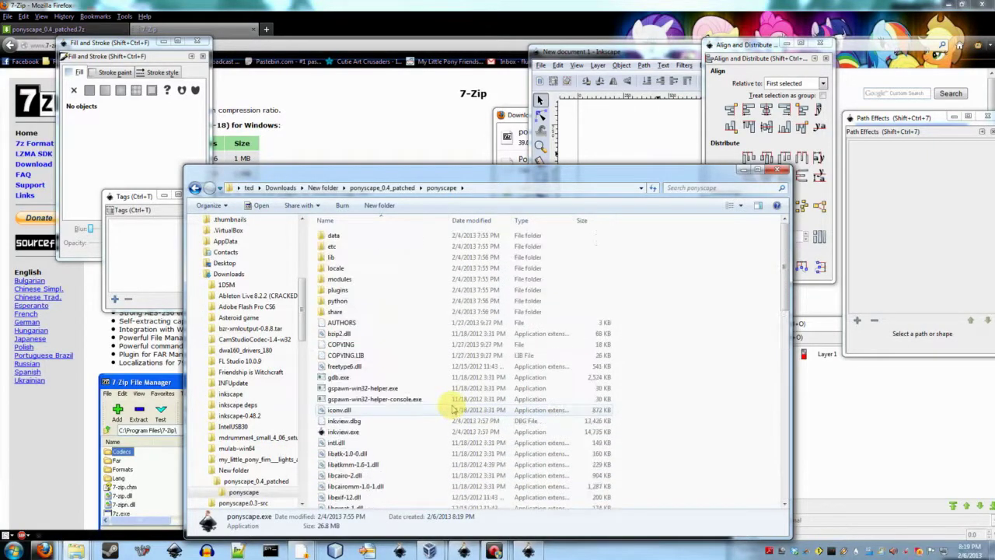
scroll(245, 355, "up", 8)
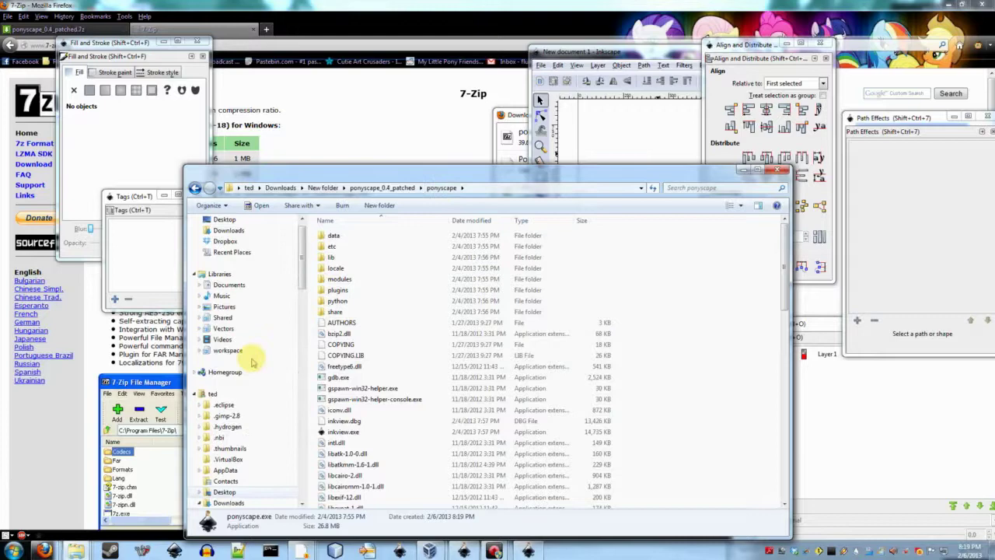
scroll(248, 357, "down", 5)
scroll(251, 362, "down", 15)
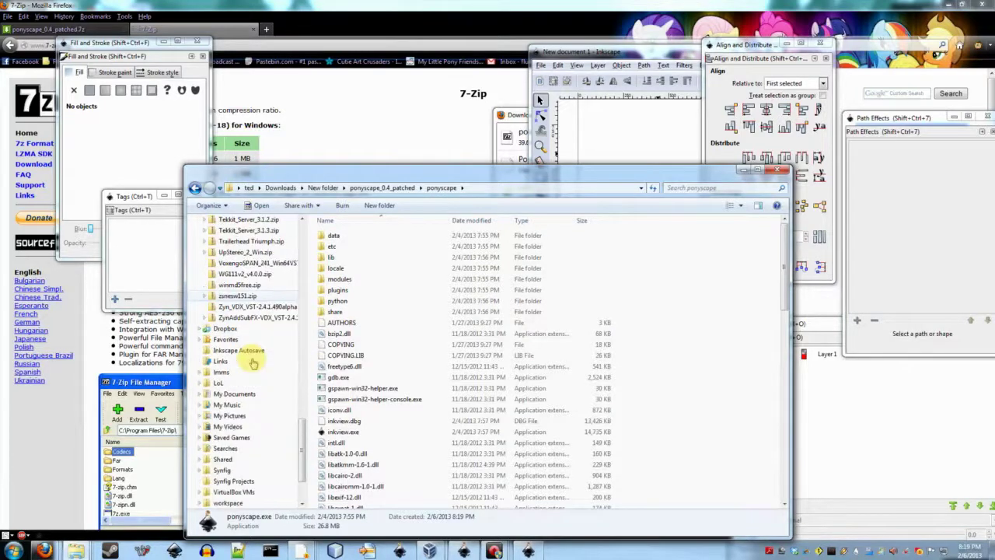
left_click(227, 459)
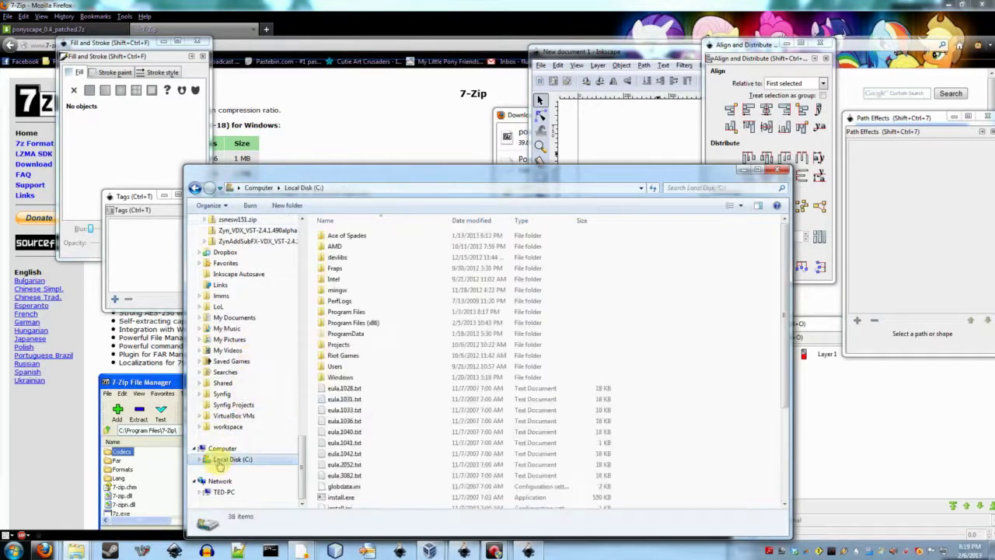
double_click(356, 323)
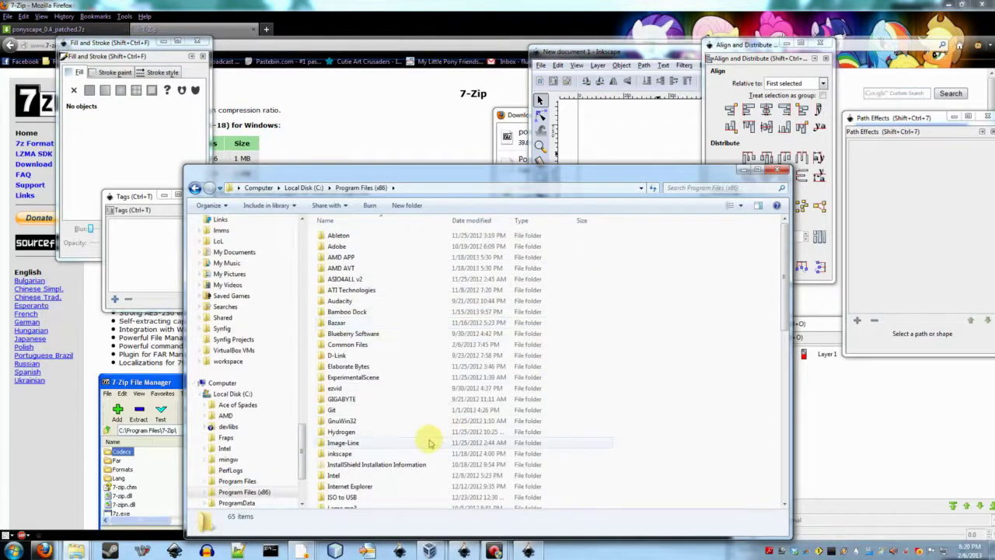
scroll(426, 443, "down", 4)
scroll(426, 443, "down", 4)
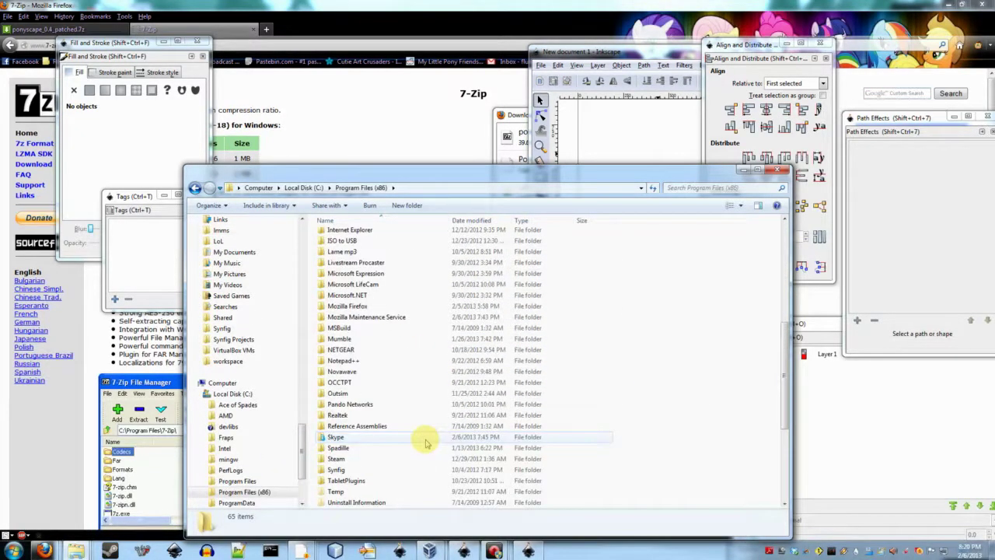
scroll(426, 443, "up", 5)
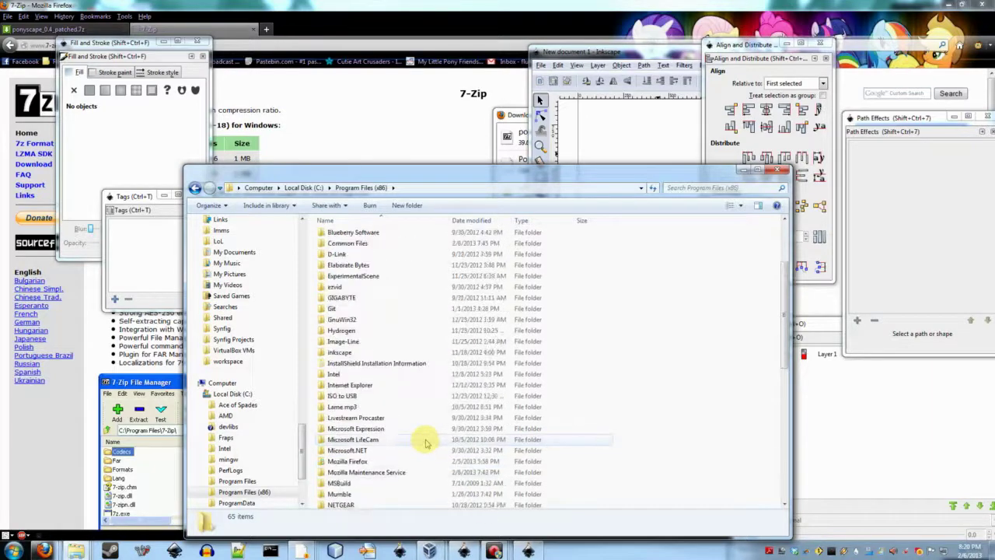
scroll(426, 443, "up", 3)
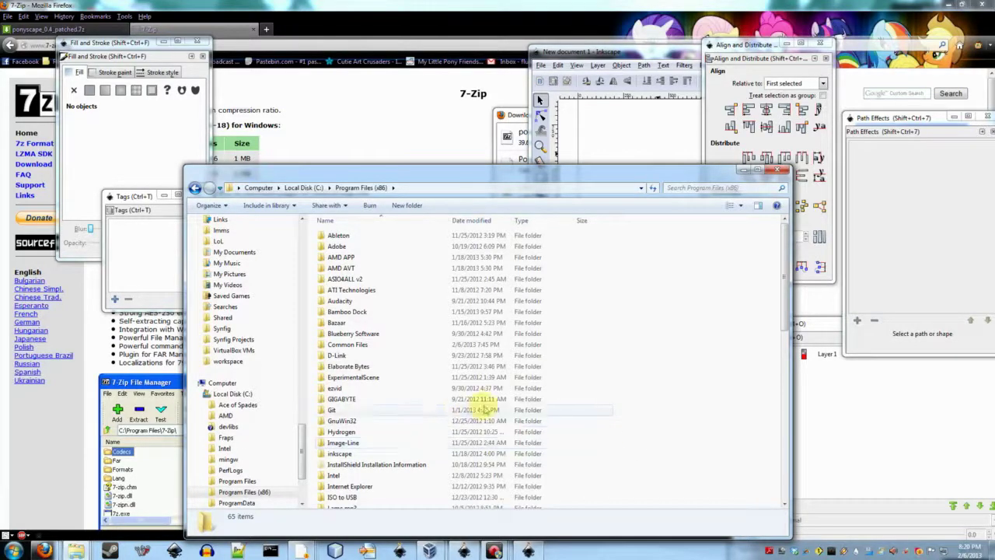
scroll(215, 379, "up", 5)
scroll(215, 379, "up", 10)
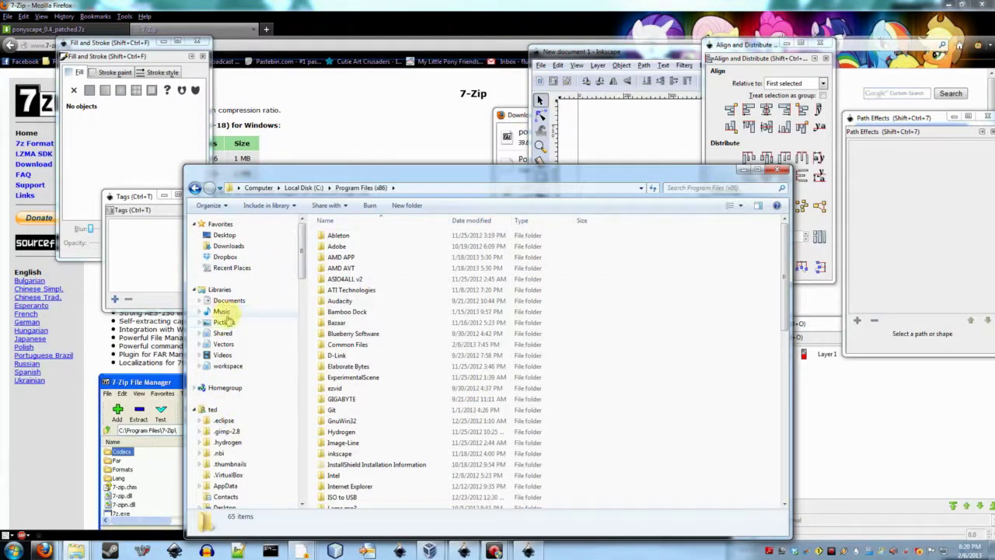
- In the workspace library, open Choose default program for drawing.svg
left_click(228, 365)
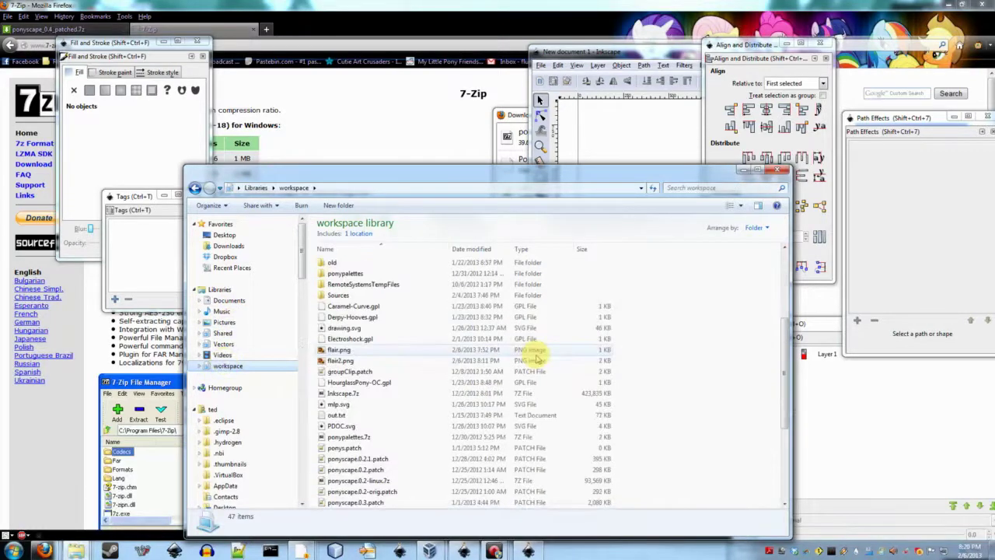
left_click(342, 329)
right_click(342, 329)
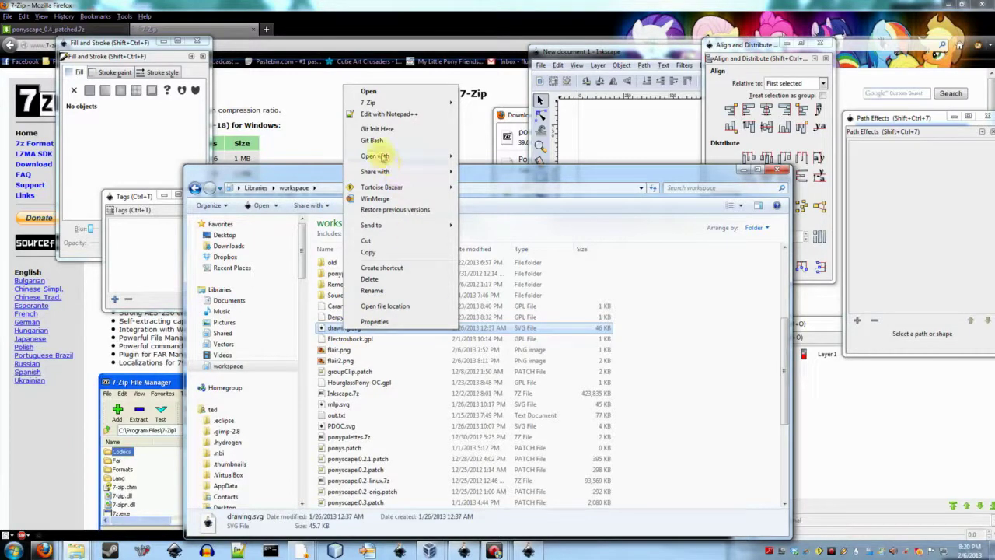
mouse_move(373, 156)
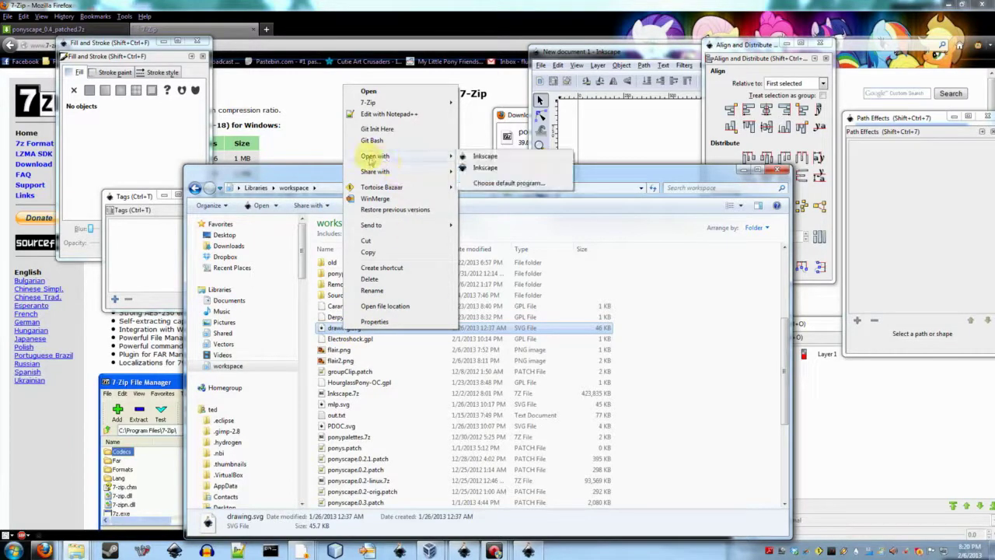
left_click(507, 184)
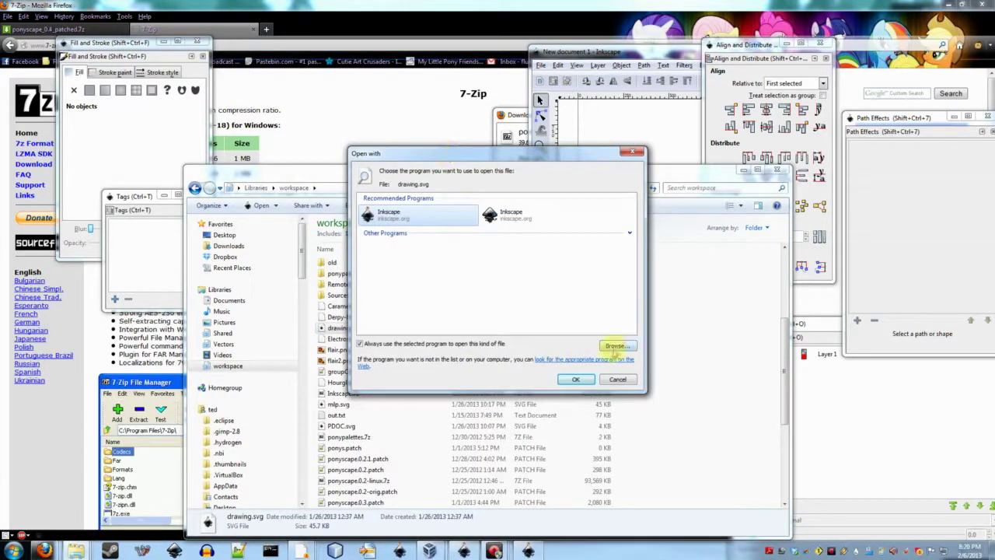
- Browse to Downloads\New folder\ponyscape_0.4_patched\ponyscape and add ponyscape.exe as a program choice
left_click(614, 347)
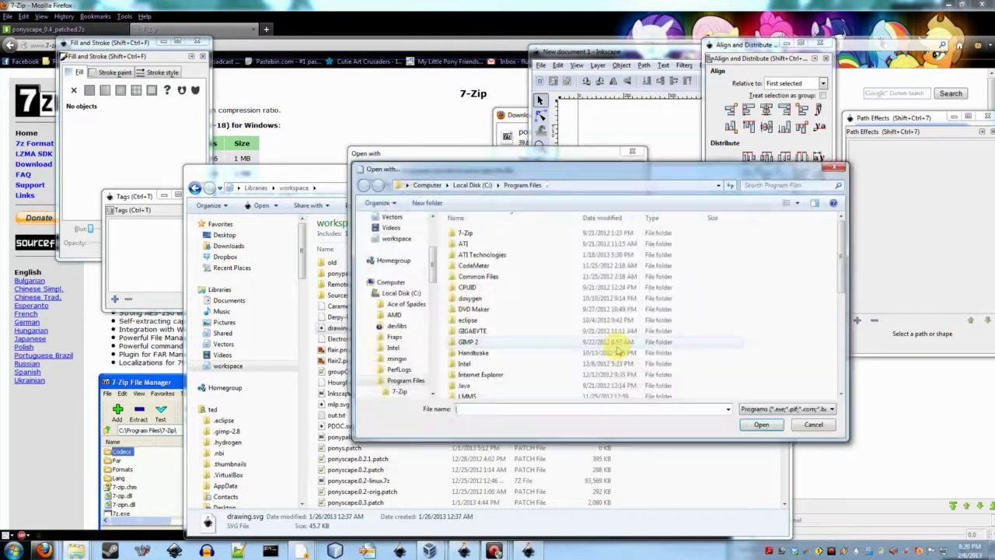
scroll(404, 302, "up", 3)
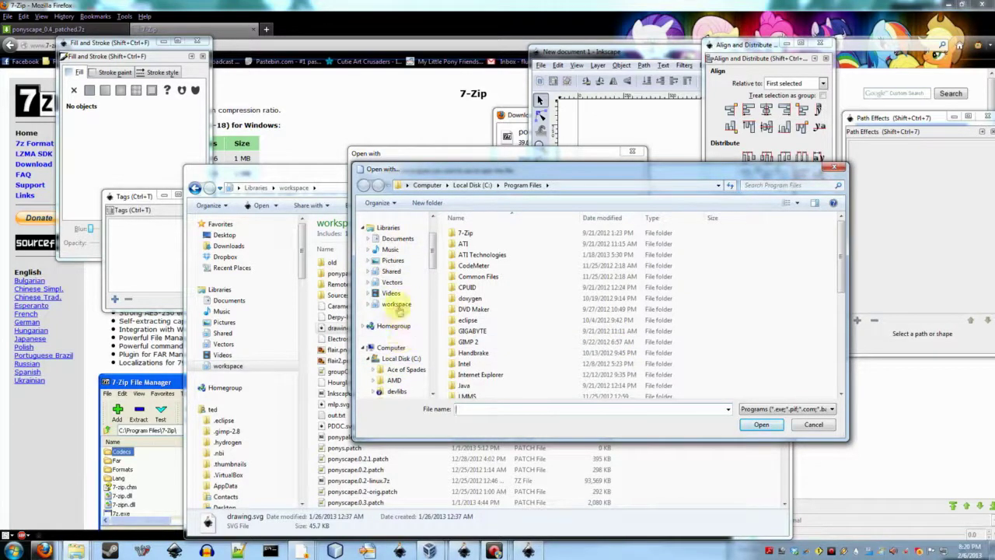
scroll(393, 287, "up", 2)
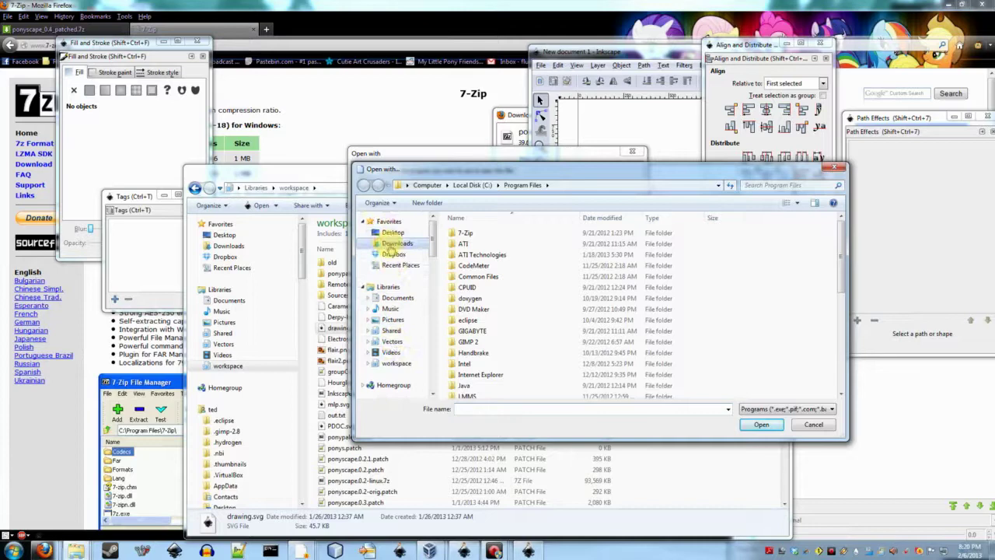
left_click(395, 243)
scroll(466, 303, "down", 5)
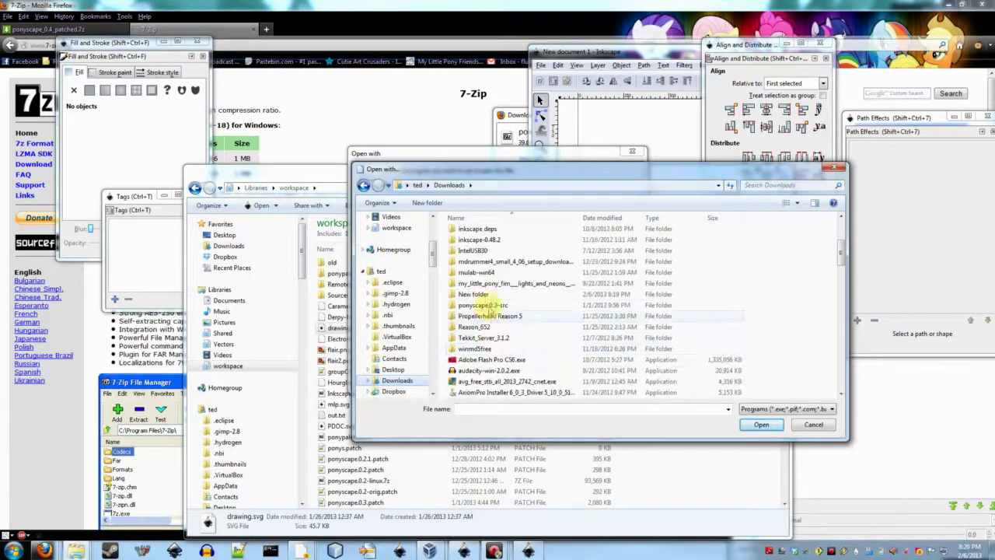
double_click(473, 294)
double_click(474, 234)
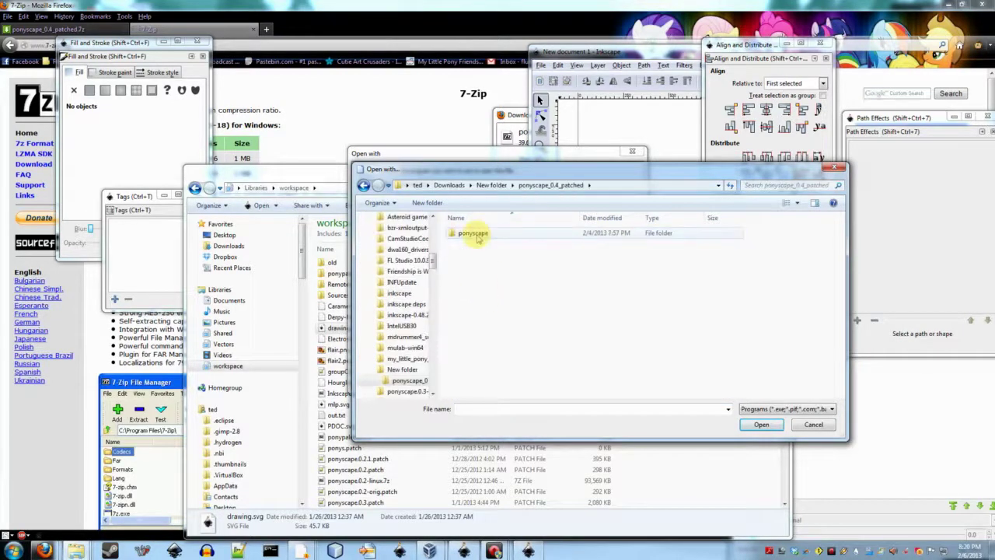
double_click(476, 235)
left_click(478, 376)
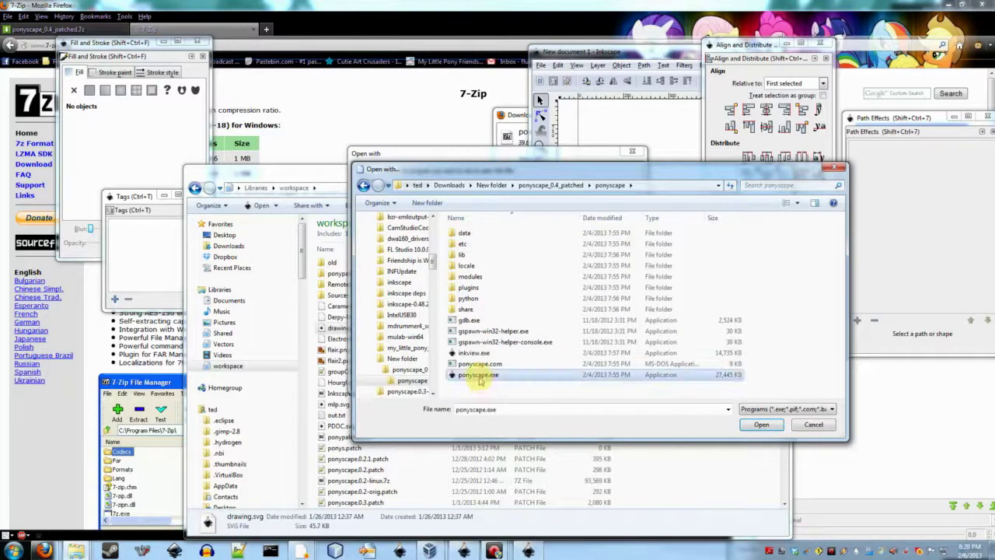
left_click(758, 423)
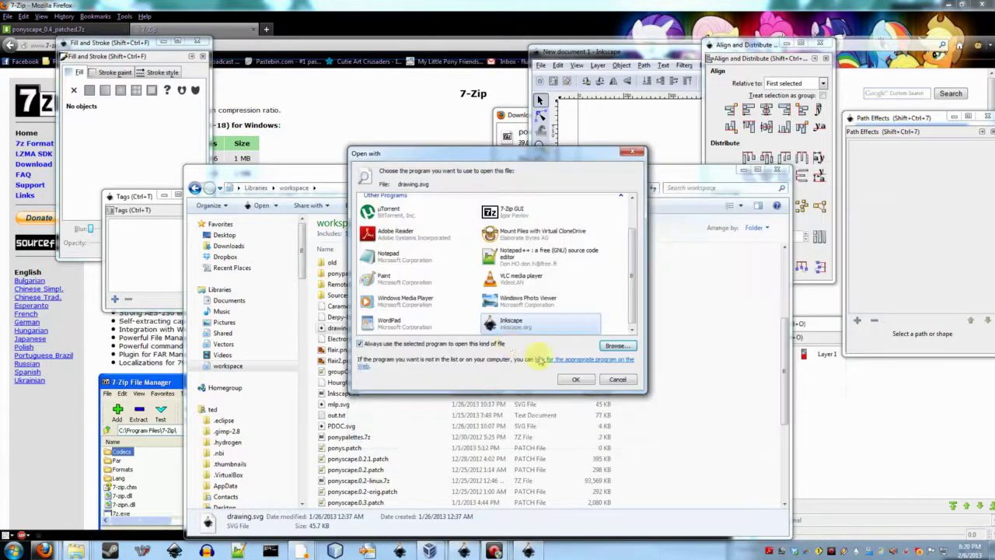
- Select the new Inkscape entry and toggle 'Always use the selected program' off and back on
left_click(521, 325)
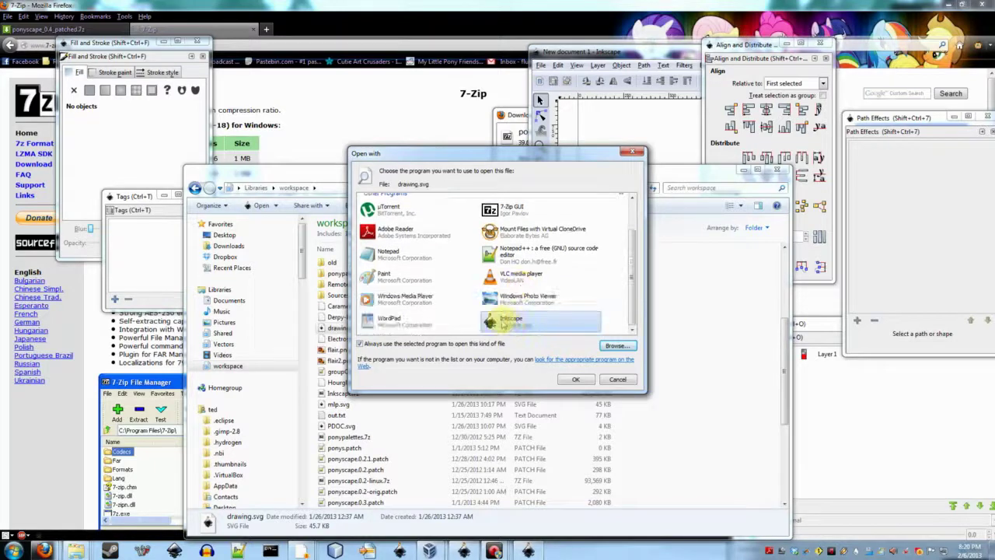
left_click(510, 320)
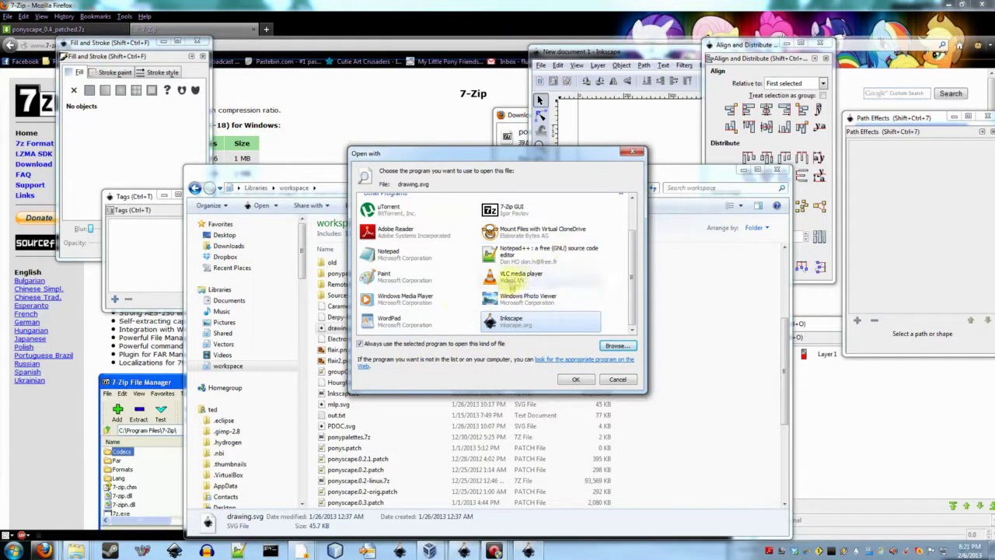
left_click(381, 349)
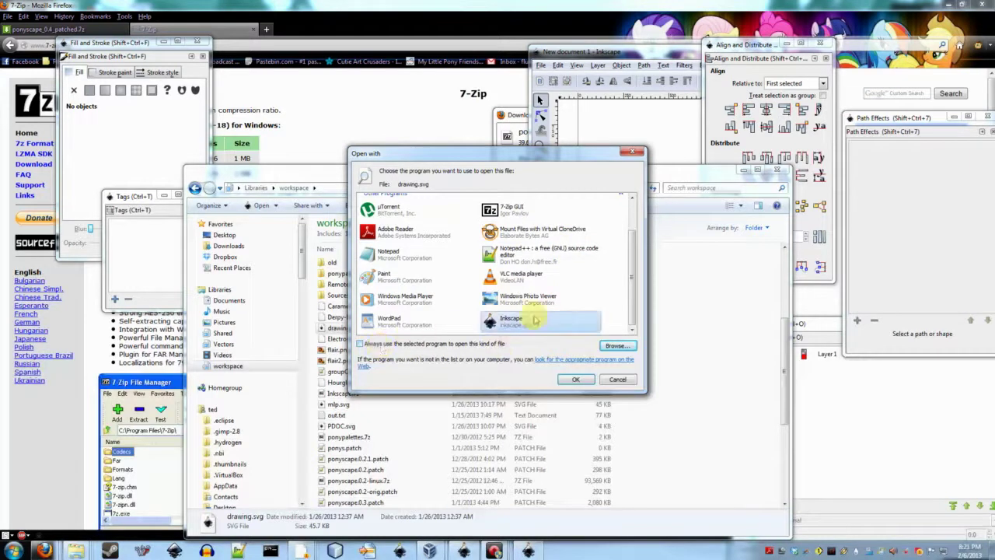
left_click(384, 350)
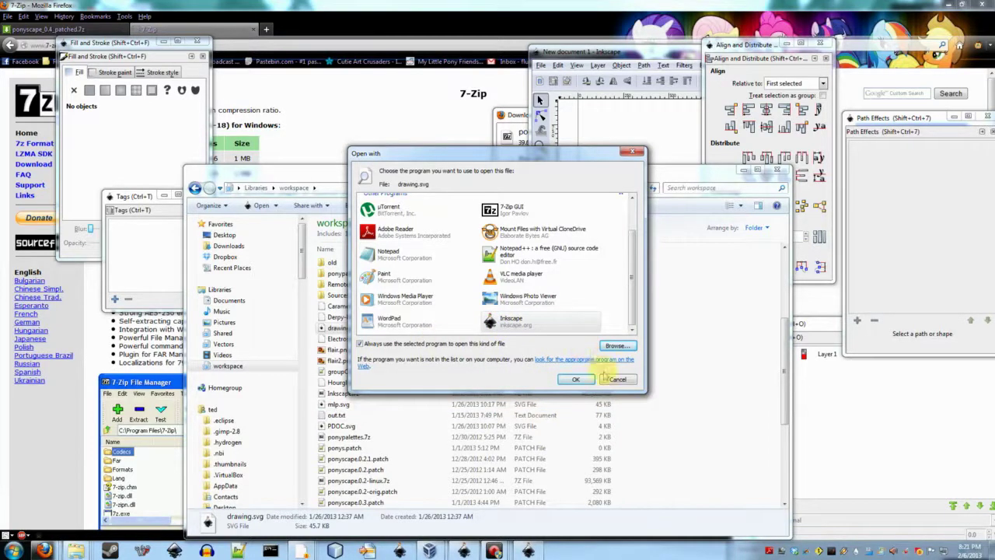
scroll(556, 299, "up", 2)
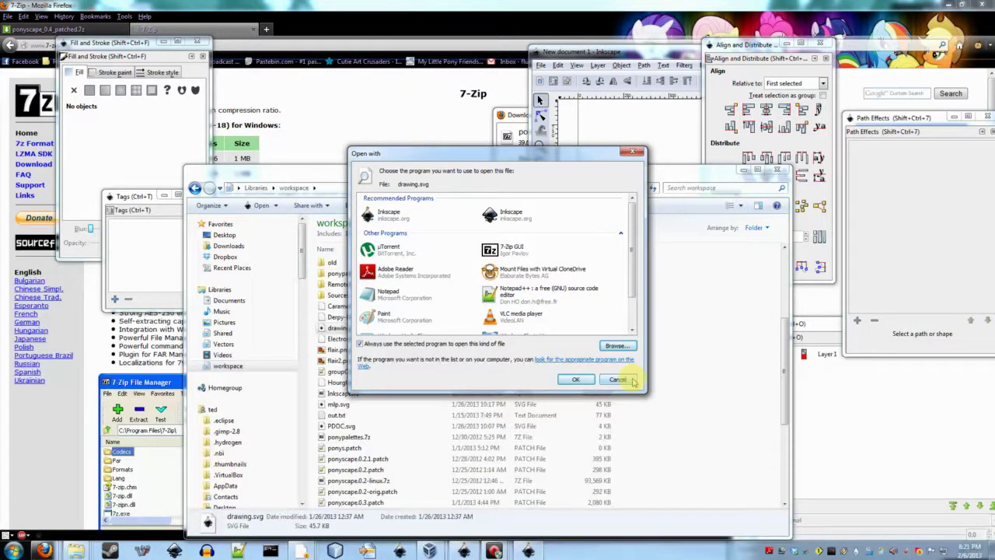
scroll(559, 299, "down", 2)
left_click(533, 322)
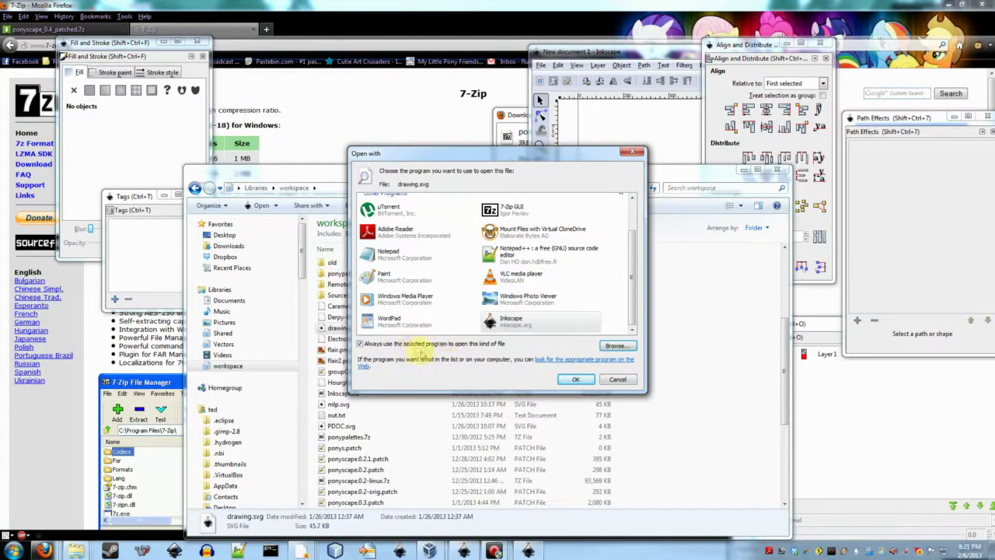
- Cancel the Open with dialog, returning to the workspace library
left_click(630, 379)
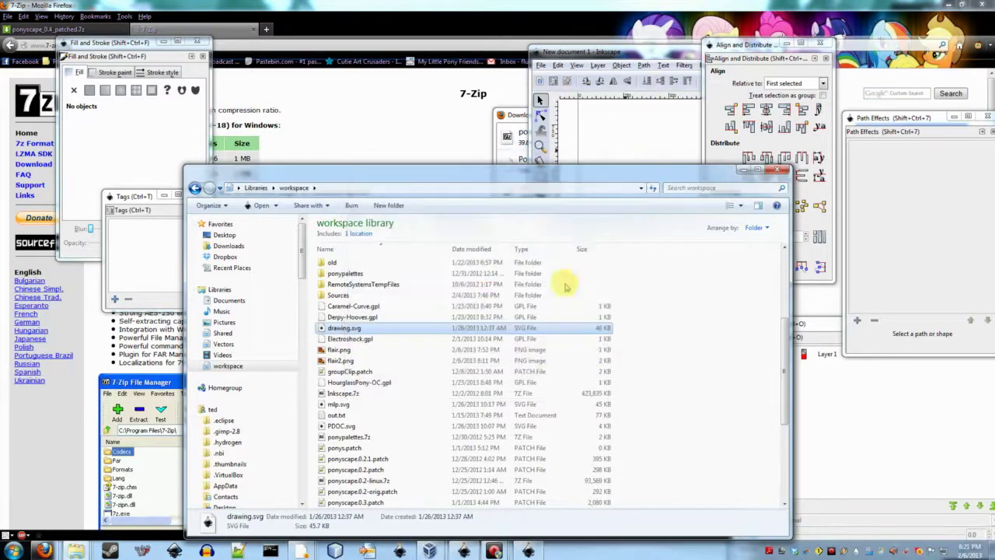
scroll(351, 365, "down", 4)
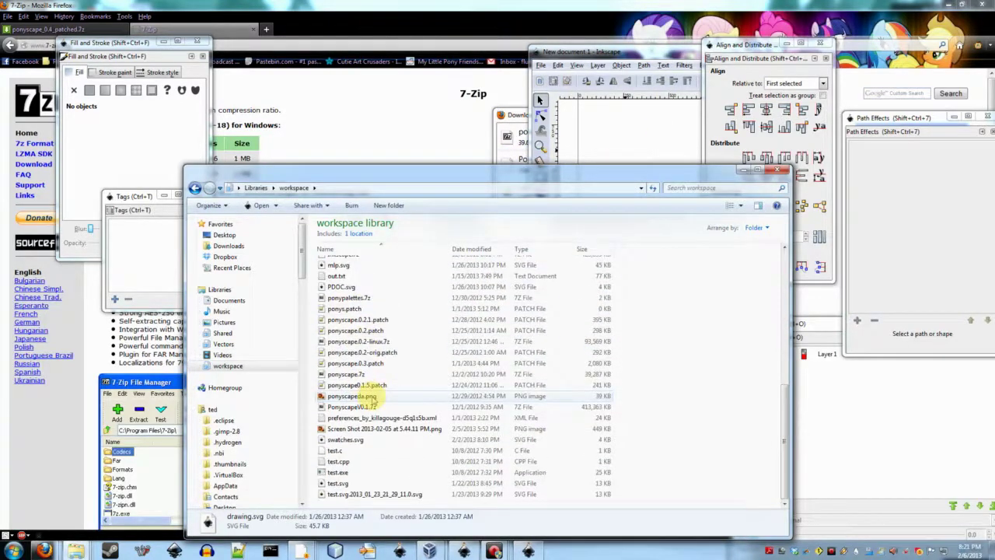
scroll(467, 370, "up", 6)
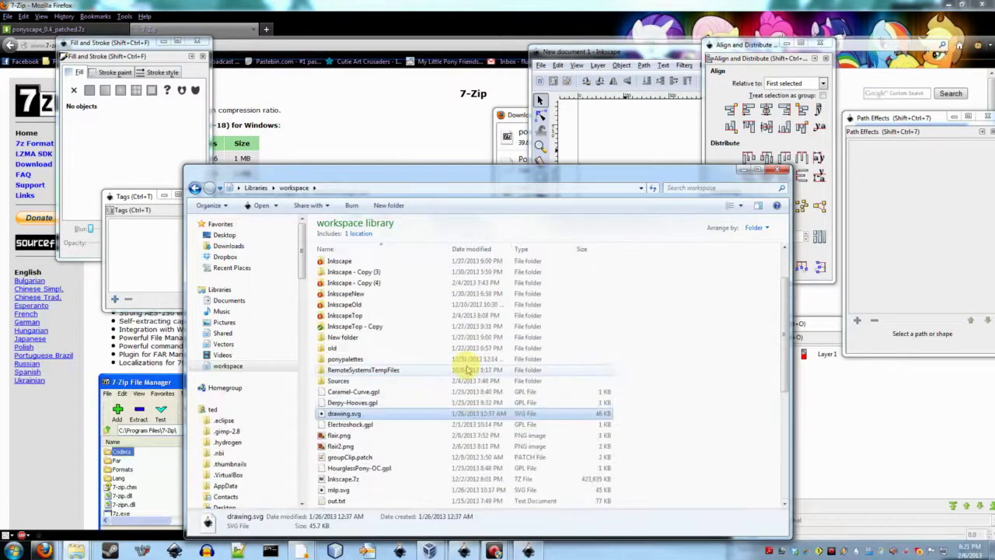
- Bring Ponyscape to the front, move it left, and nudge the Fill and Stroke panel right
left_click(558, 53)
left_click_drag(558, 53, 306, 62)
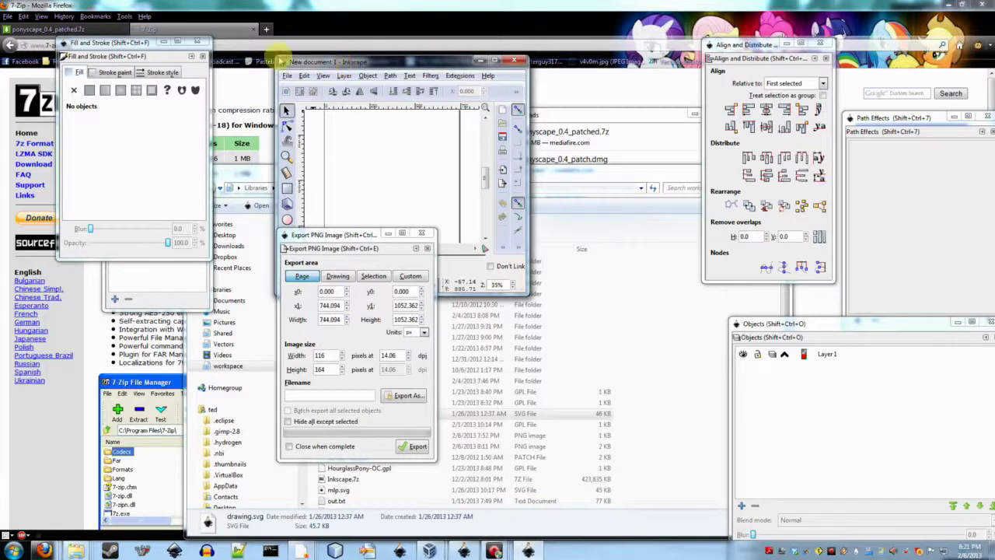
mouse_move(85, 41)
left_mouse_down()
mouse_move(241, 165)
mouse_move(118, 37)
mouse_move(70, 11)
mouse_move(83, 7)
left_mouse_up()
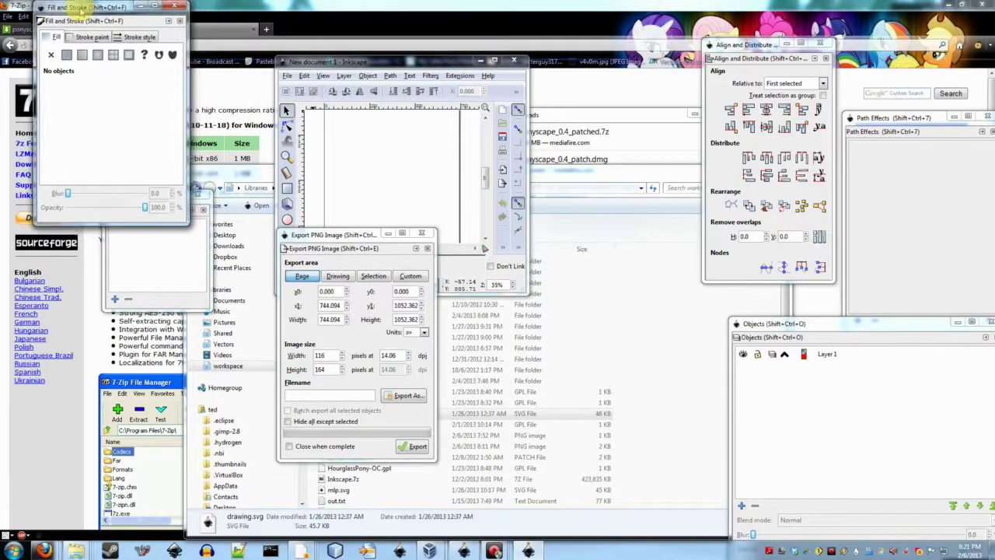